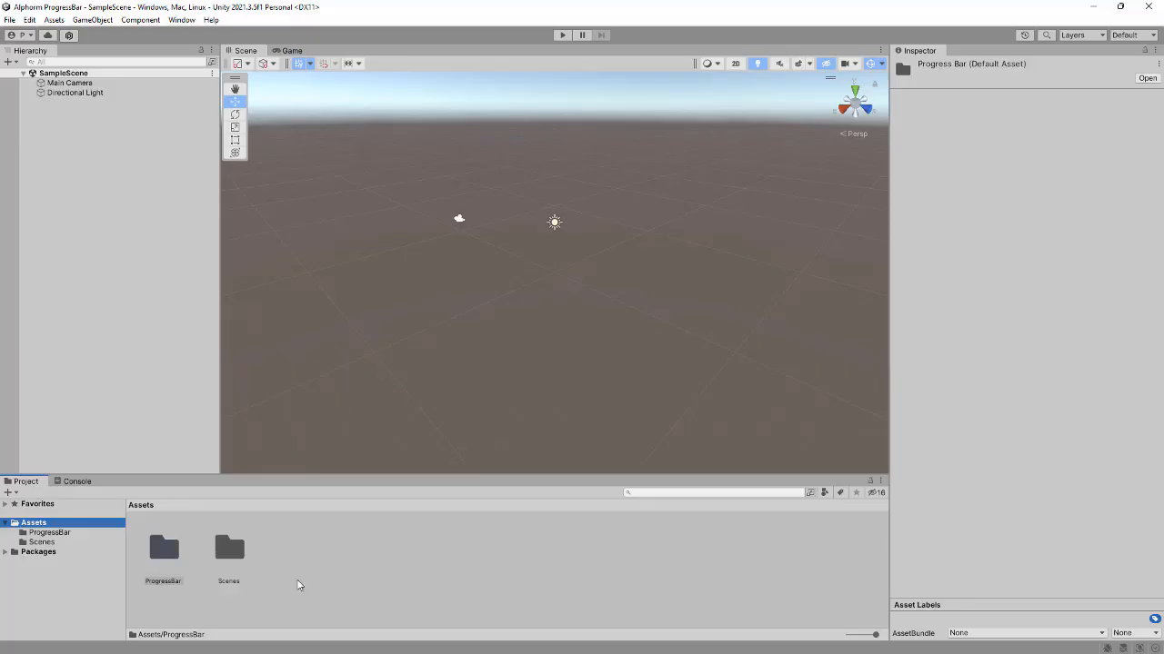
Open the ProgressBar asset folder and review the import settings of the heart image, Bar image and male-hurt audio clip
double_click(164, 553)
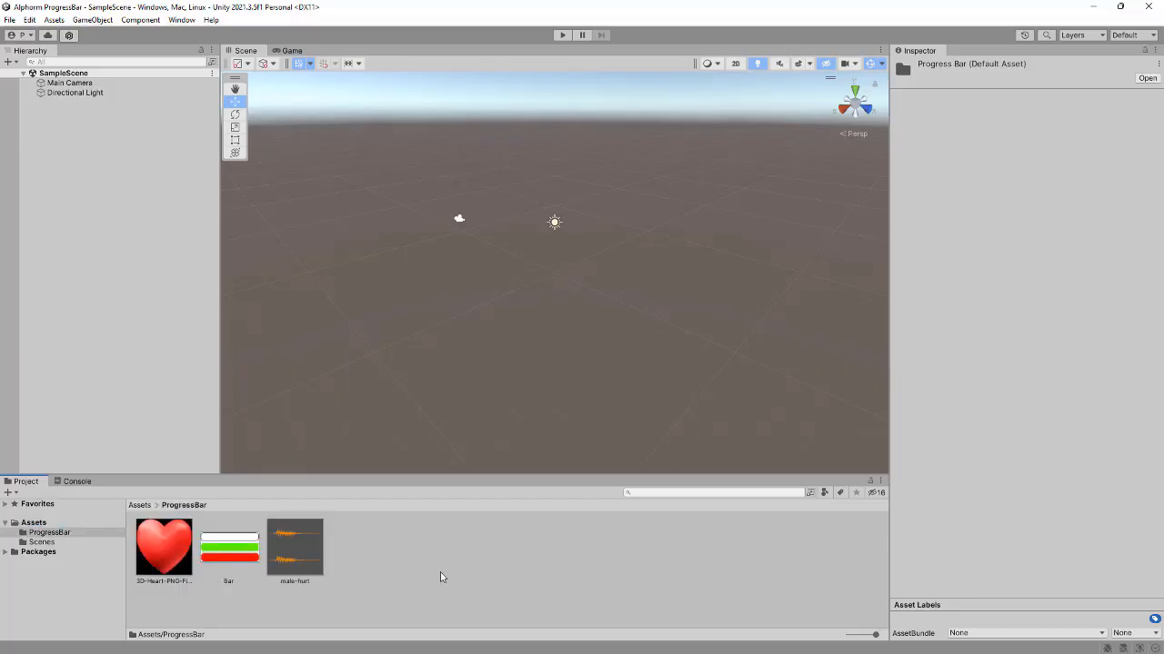
click(160, 565)
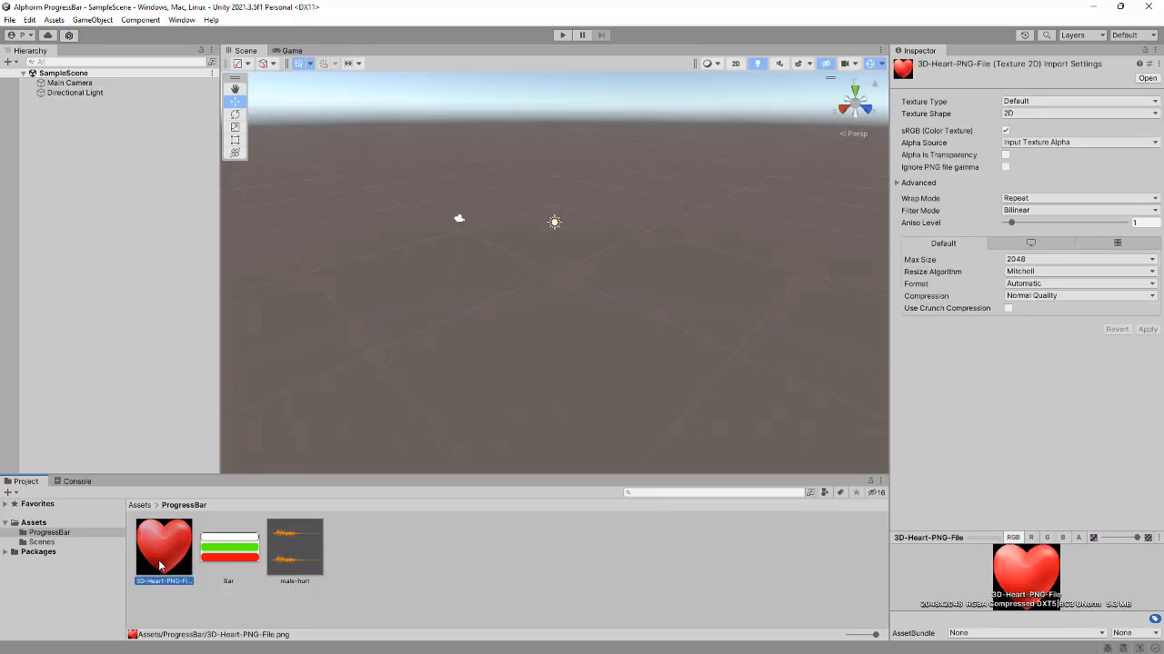
click(220, 560)
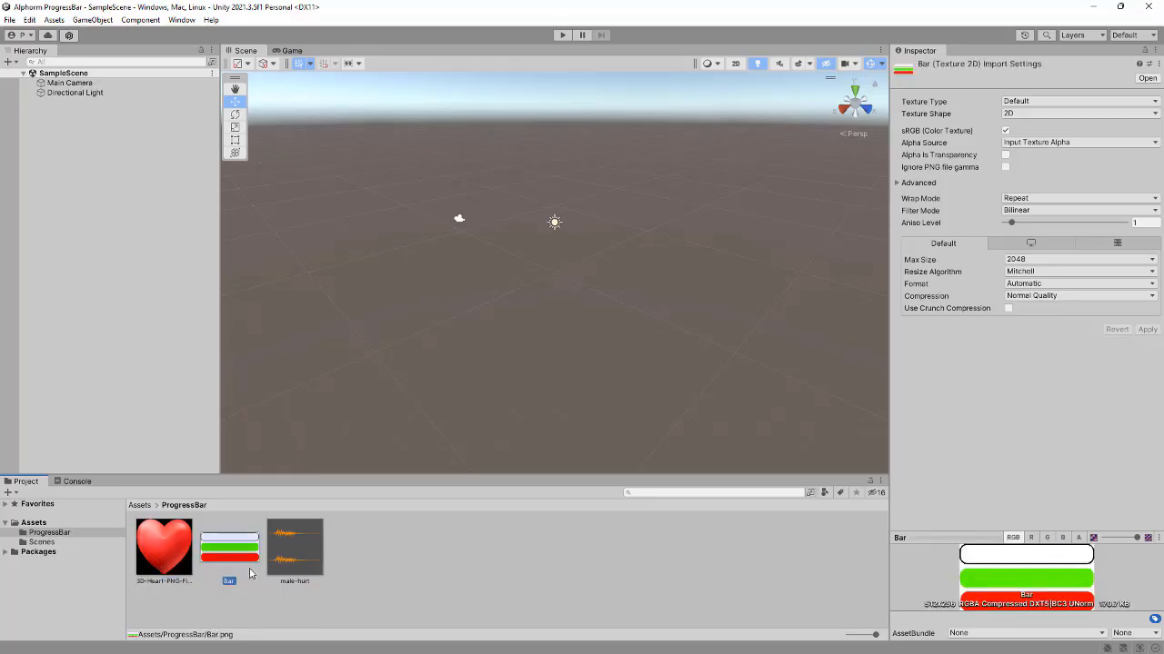
click(291, 559)
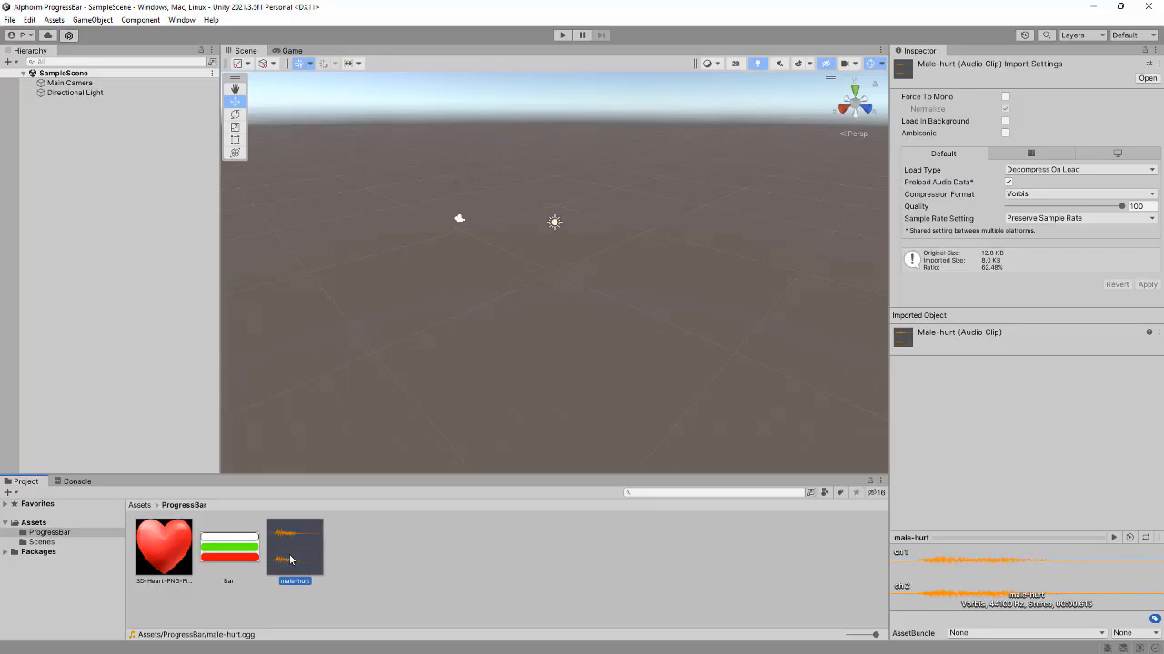
Set the texture type of both the heart and Bar images to Sprite (2D and UI) and apply it
click(156, 554)
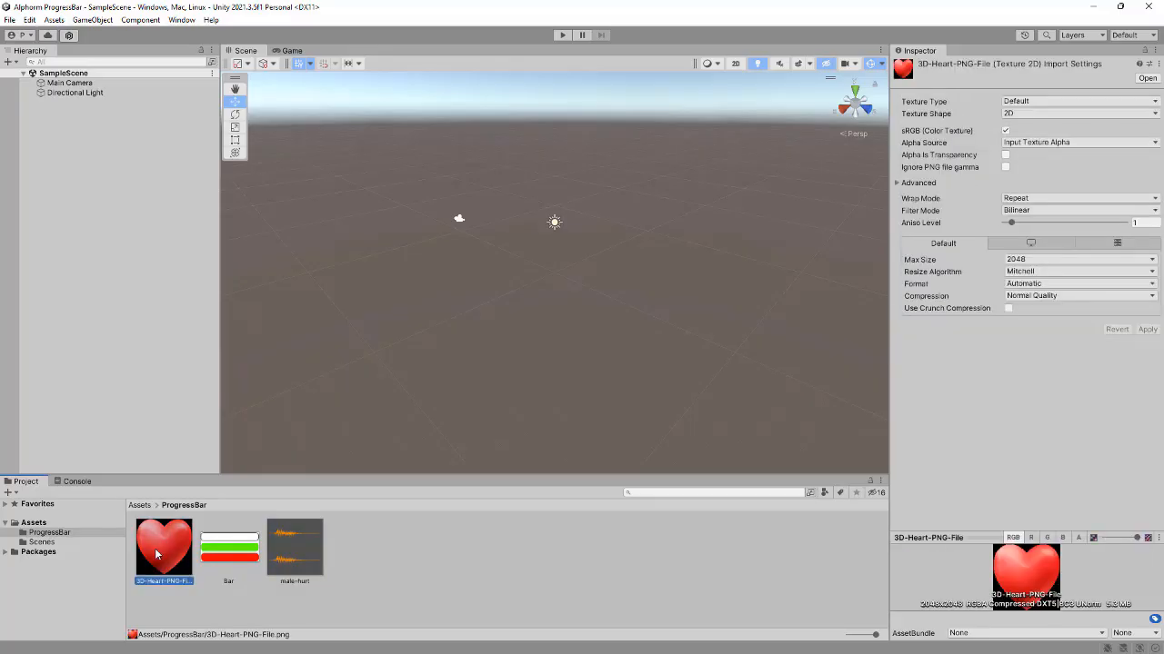
ctrl+click(237, 558)
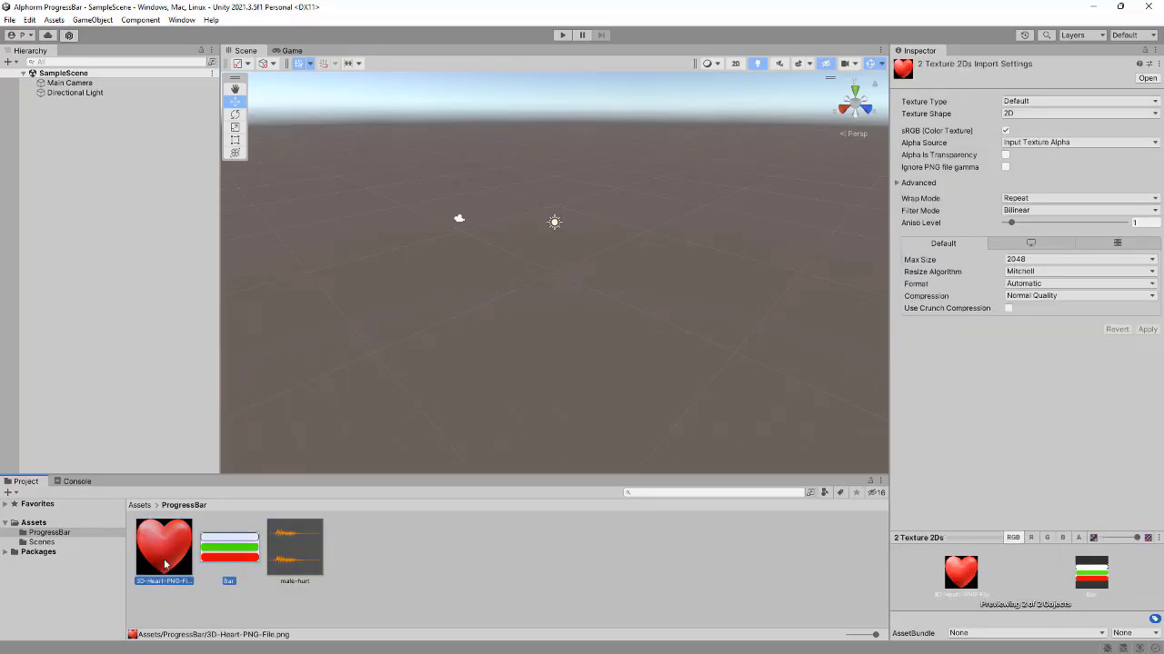
click(1030, 104)
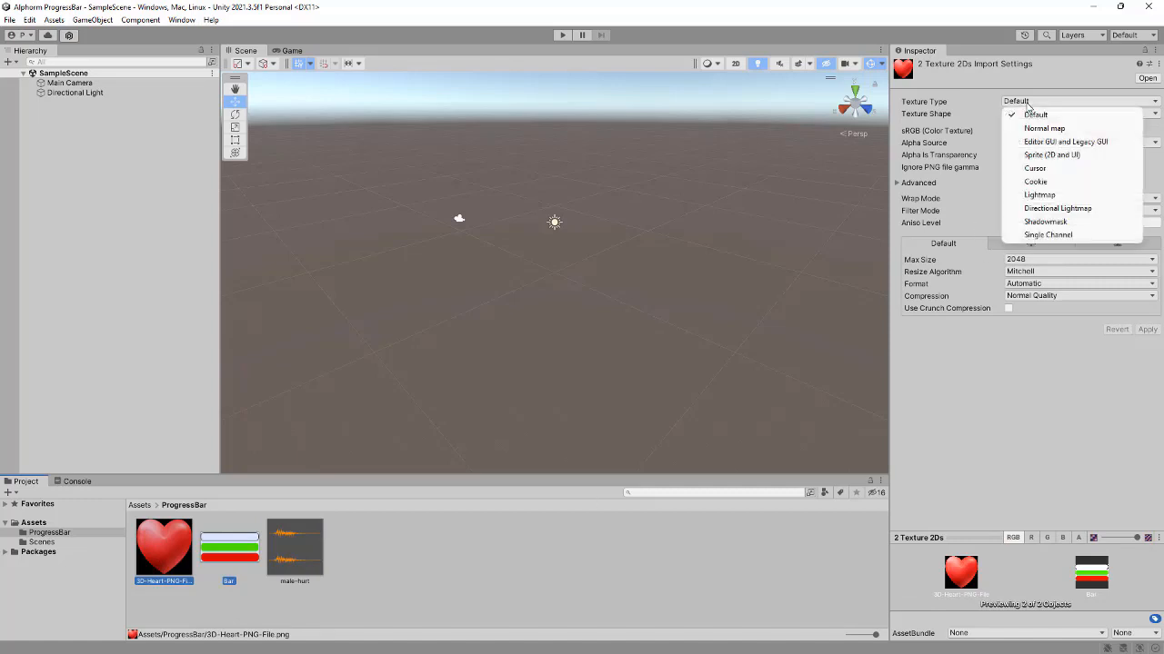
click(1043, 156)
click(1146, 379)
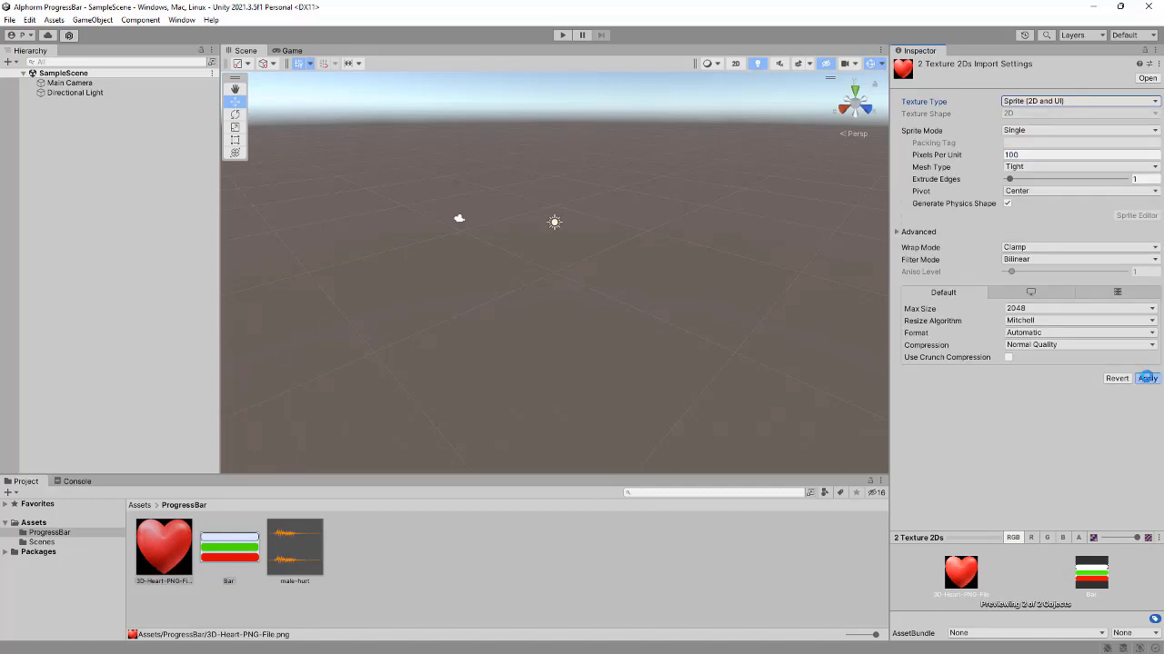
Set the Bar texture's sprite mode to Multiple, apply the import settings and try to open the Sprite Editor
click(235, 556)
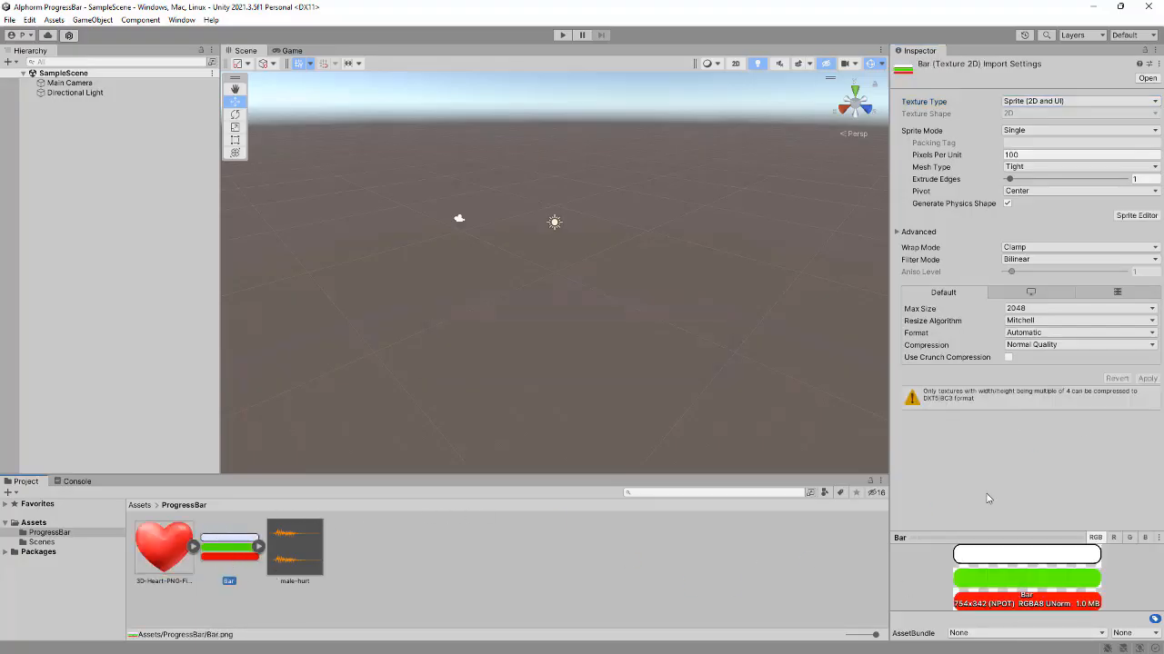
click(1023, 131)
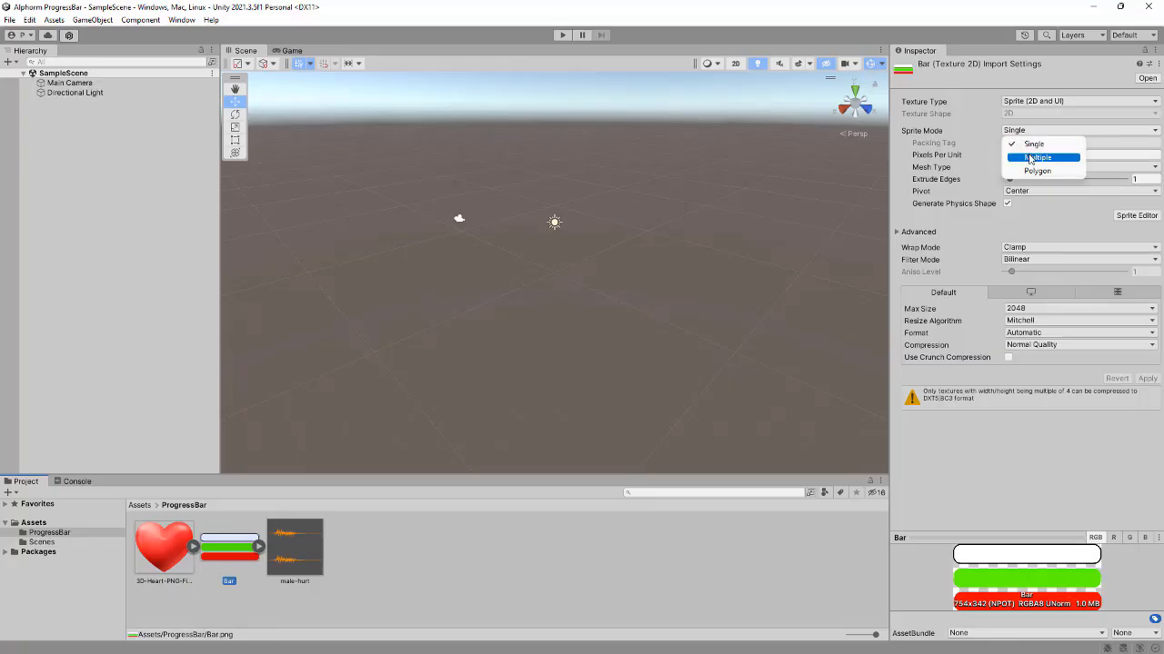
click(1037, 157)
click(1132, 204)
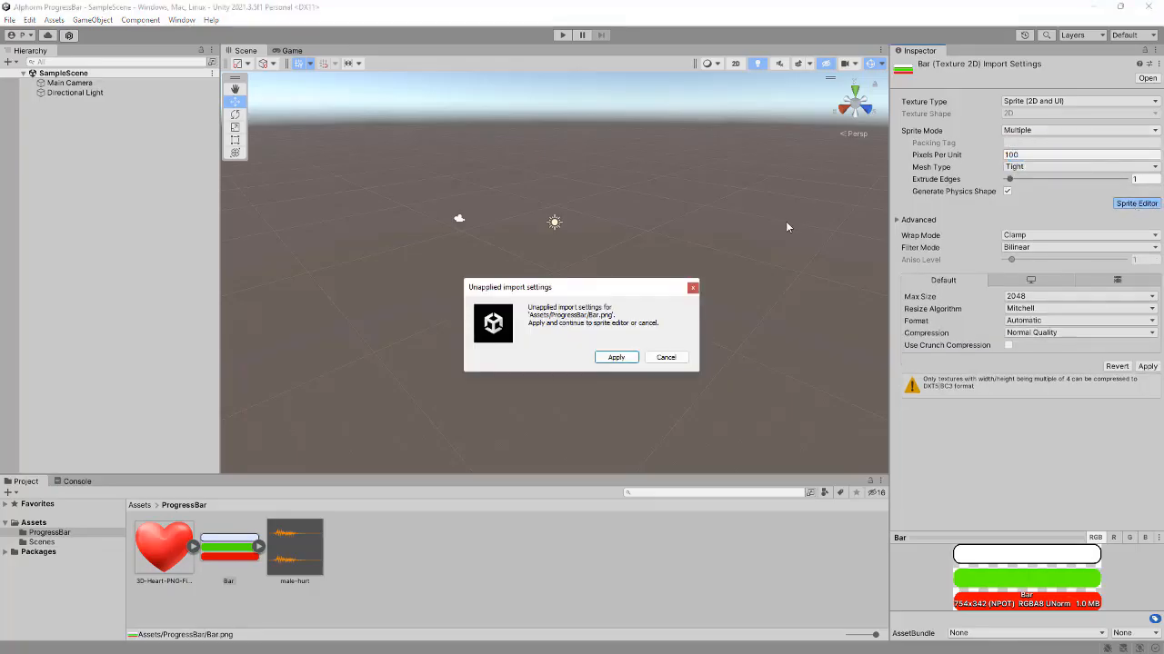
click(616, 357)
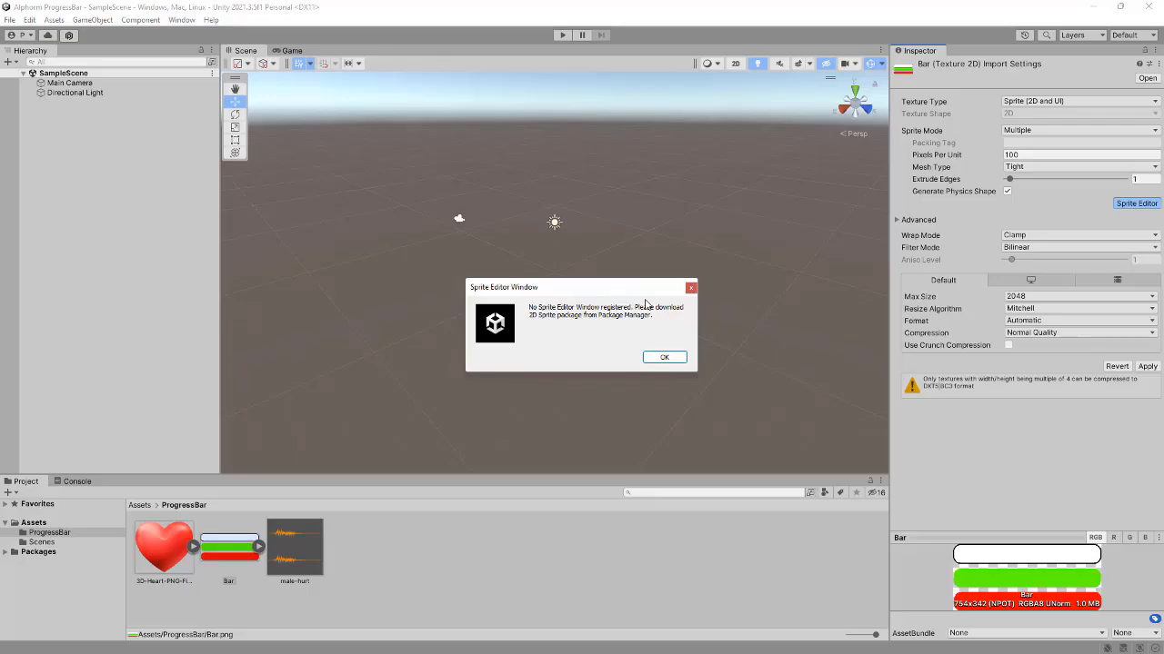
click(664, 357)
Install the 2D Sprite package from the Unity Registry and close the Package Manager
click(181, 20)
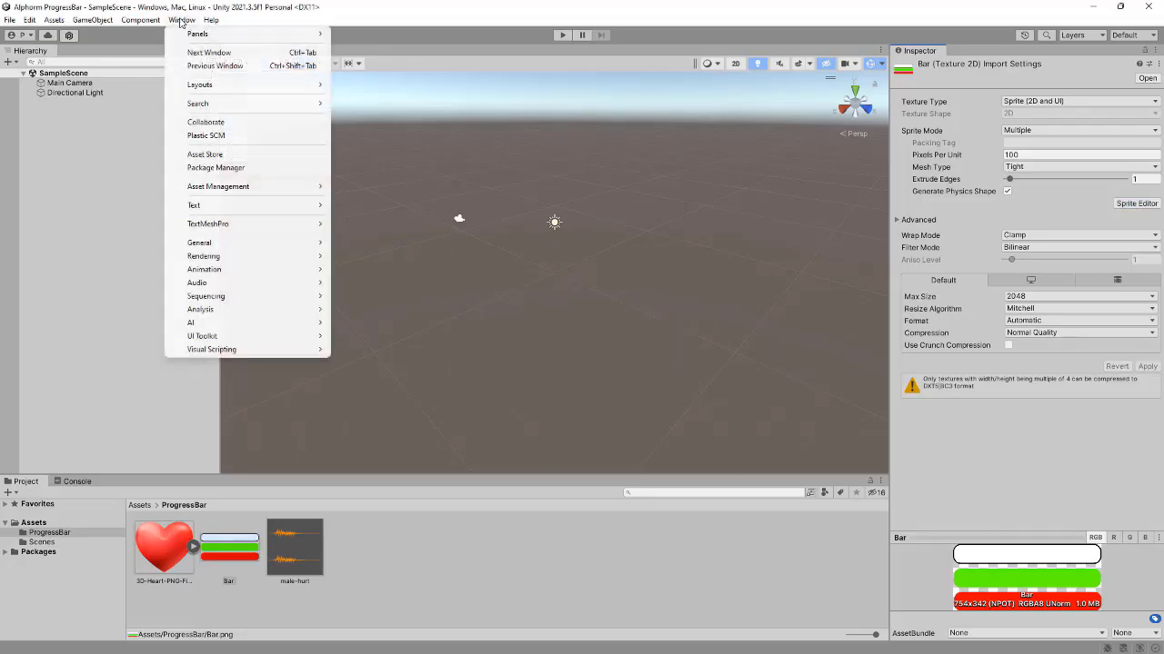
mouse_move(231, 228)
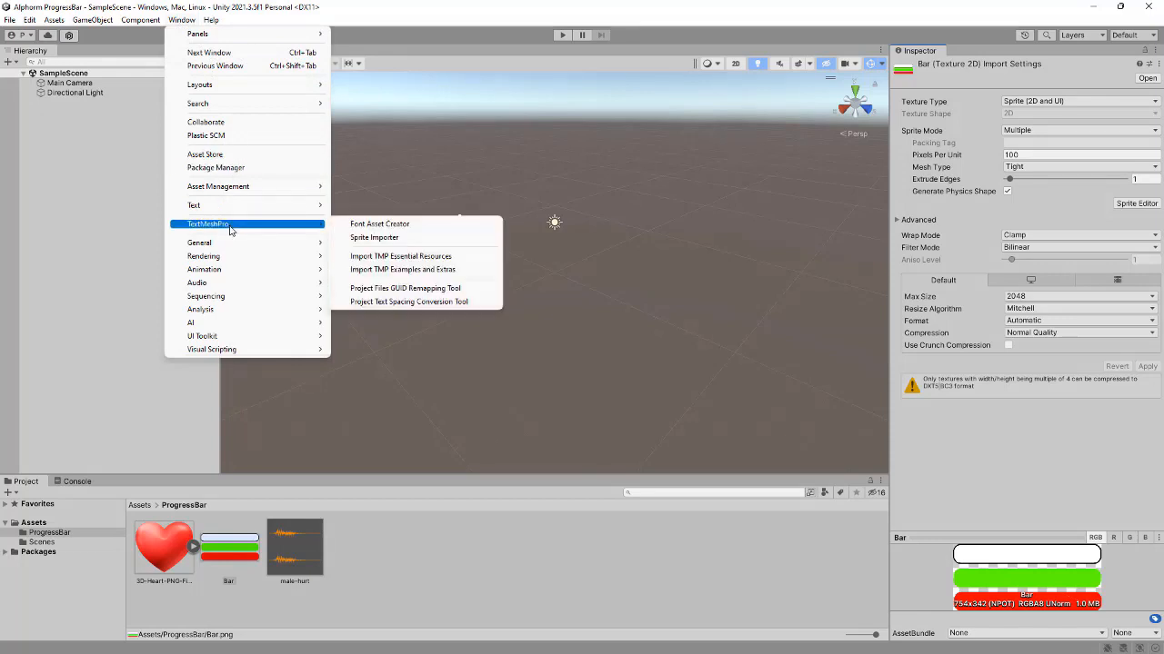
click(227, 167)
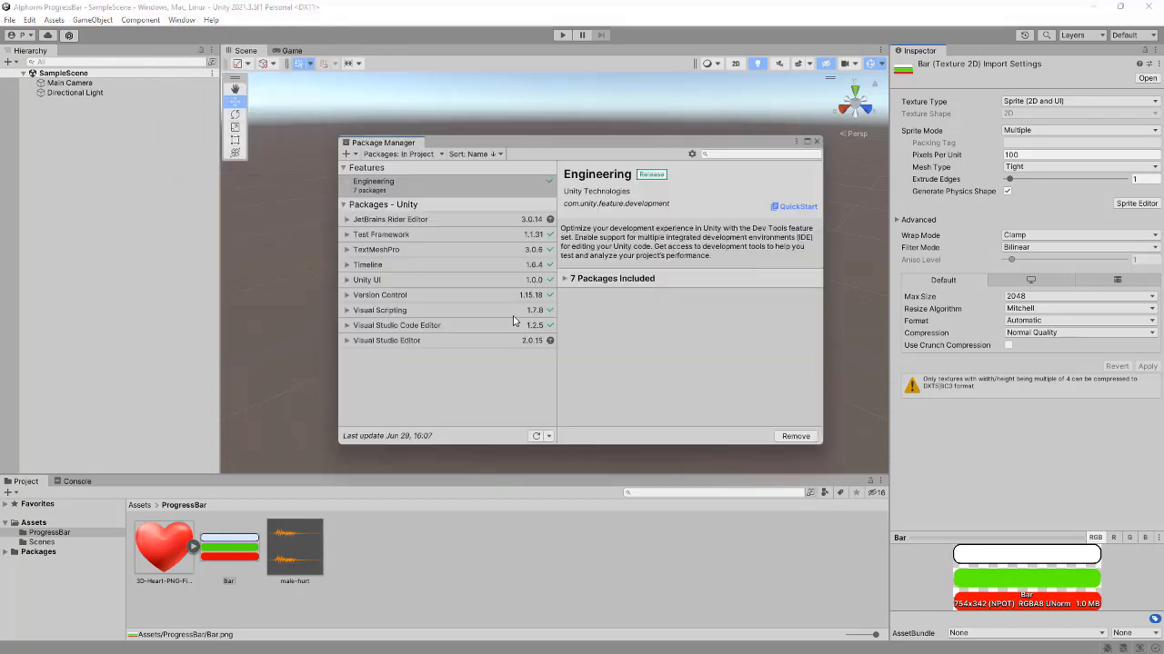
click(427, 153)
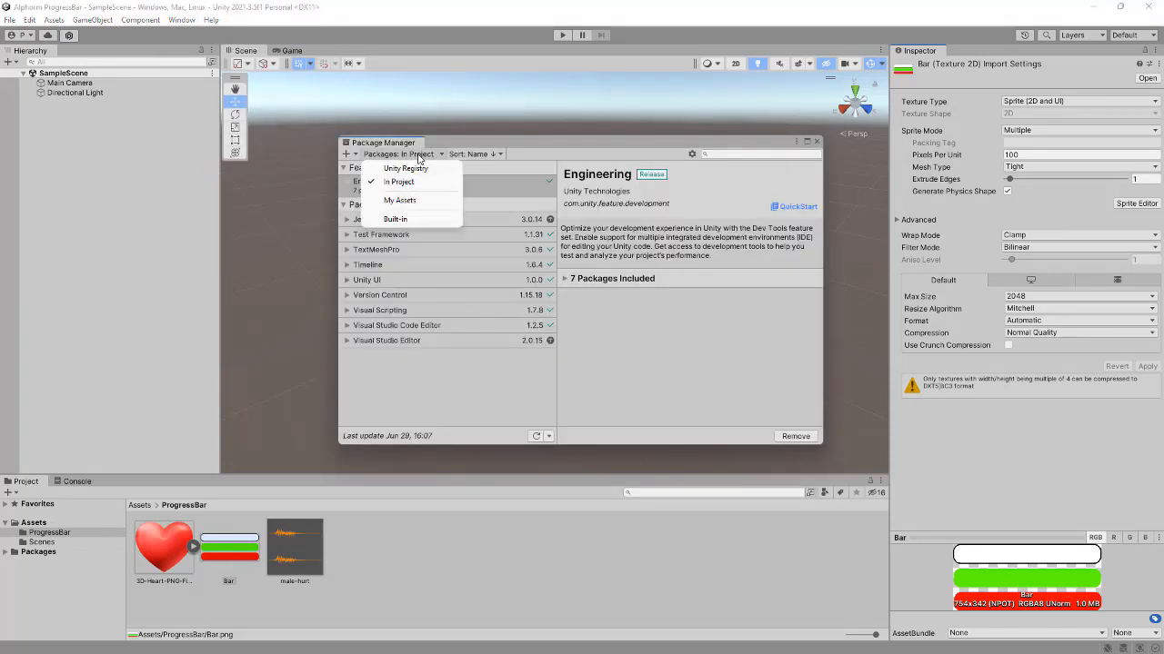
click(414, 172)
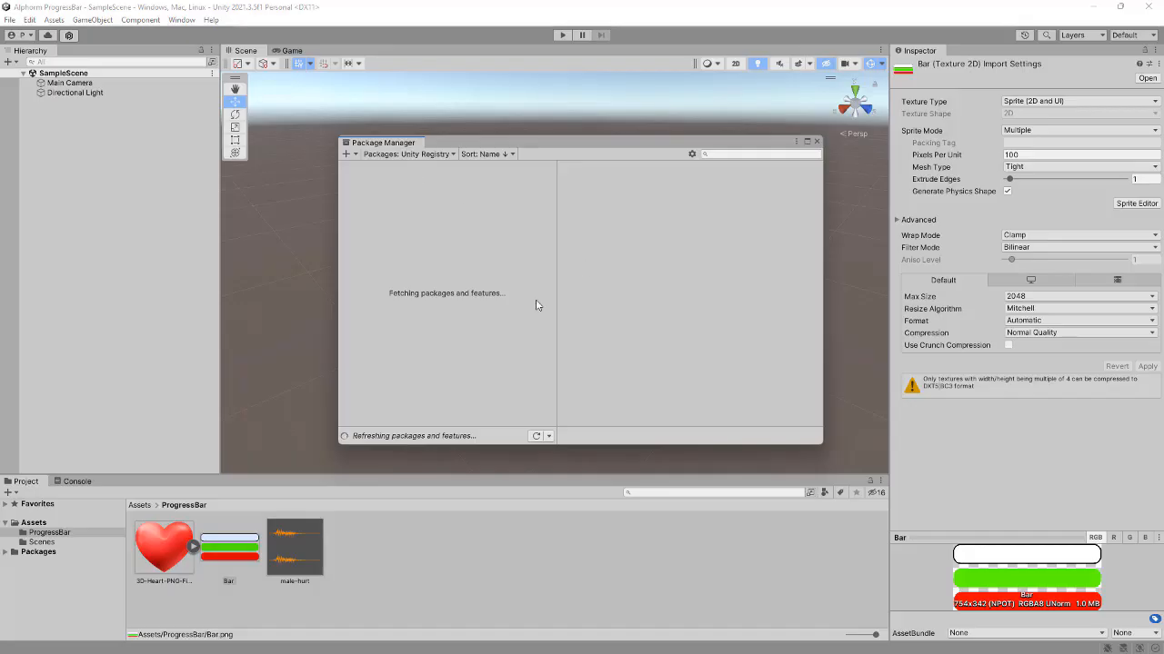
scroll(435, 363, down, 3)
scroll(437, 373, down, 2)
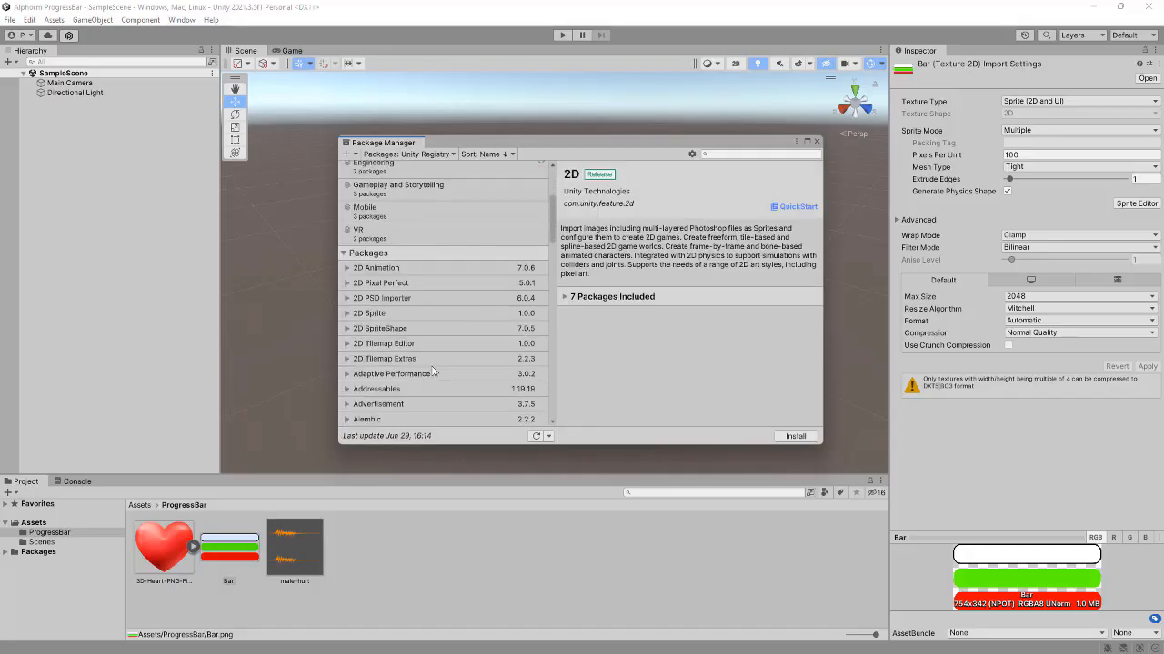
click(380, 282)
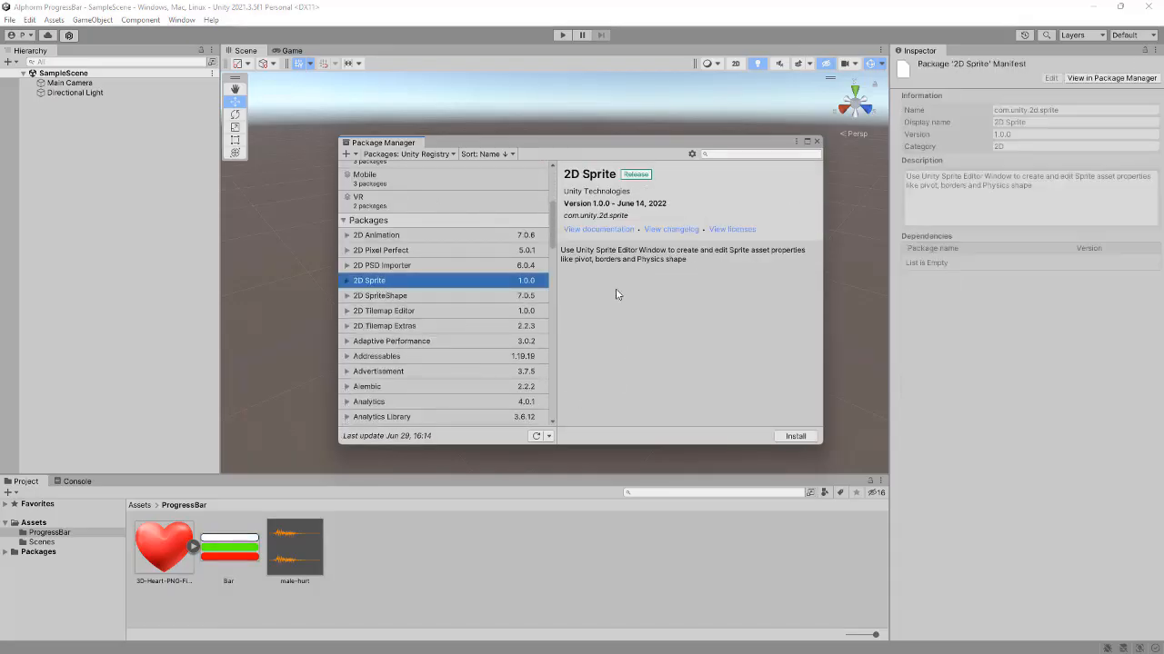
click(789, 437)
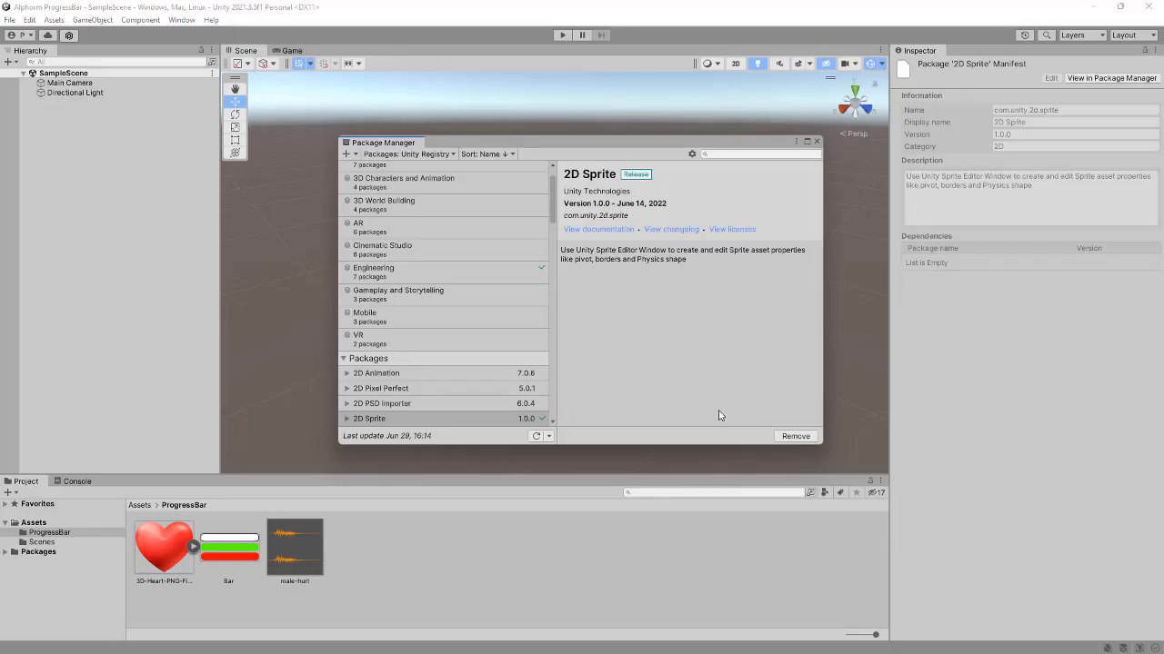
click(816, 141)
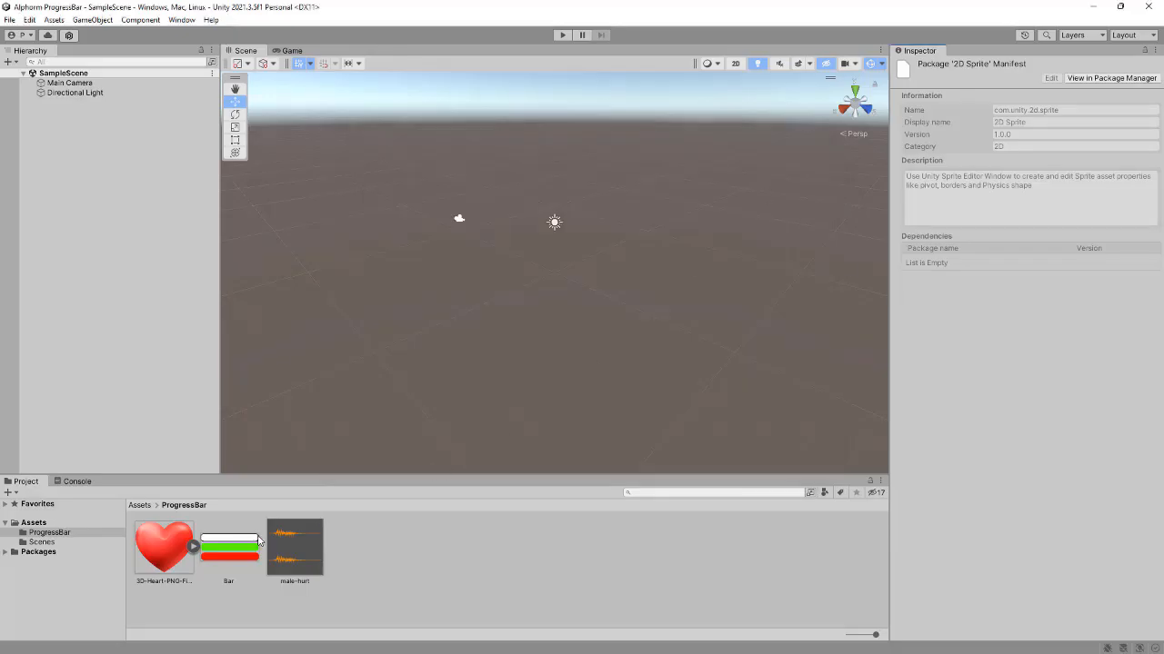
Slice the Bar texture in the Sprite Editor with Automatic type, Center pivot and the Delete Existing method
click(231, 549)
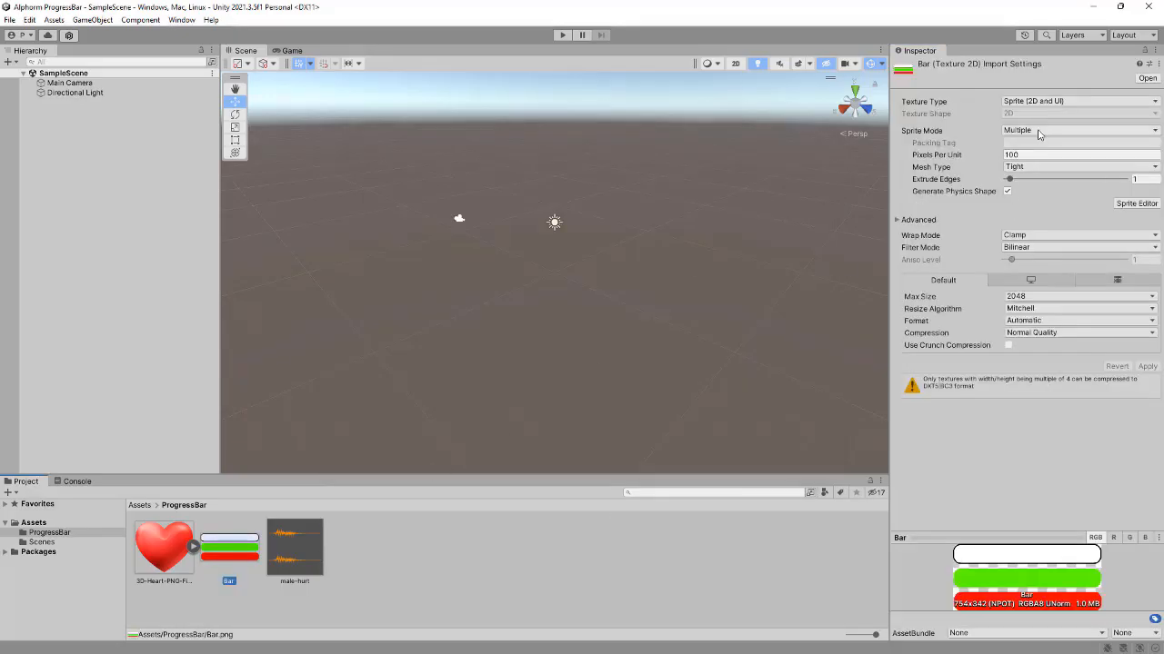
click(1135, 203)
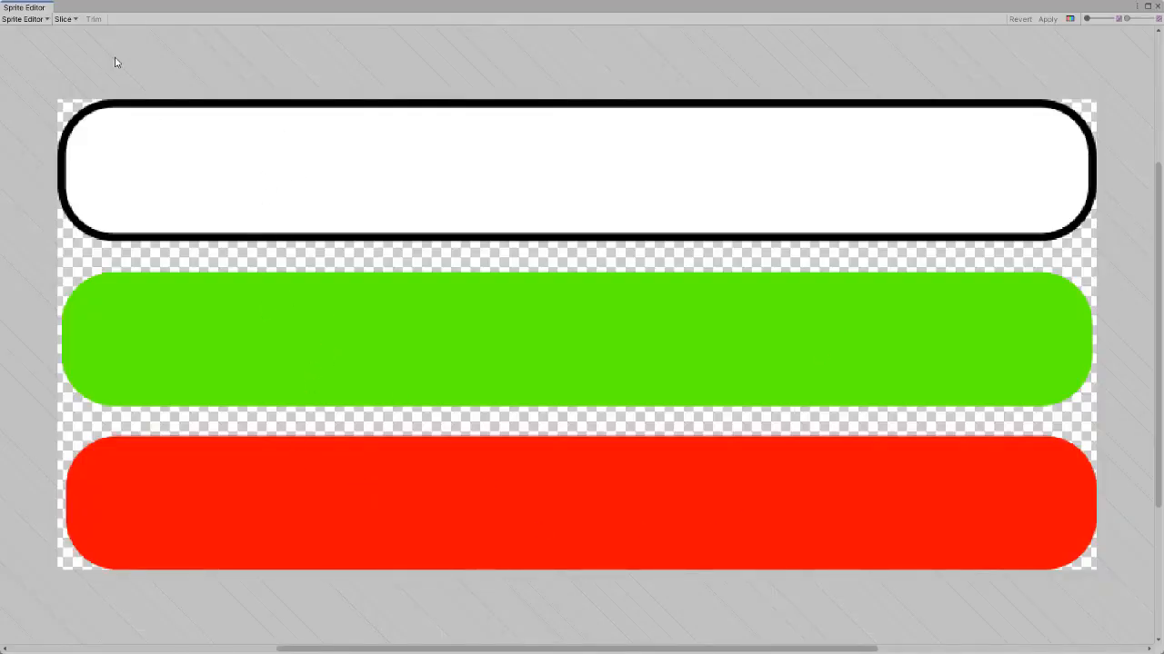
click(65, 20)
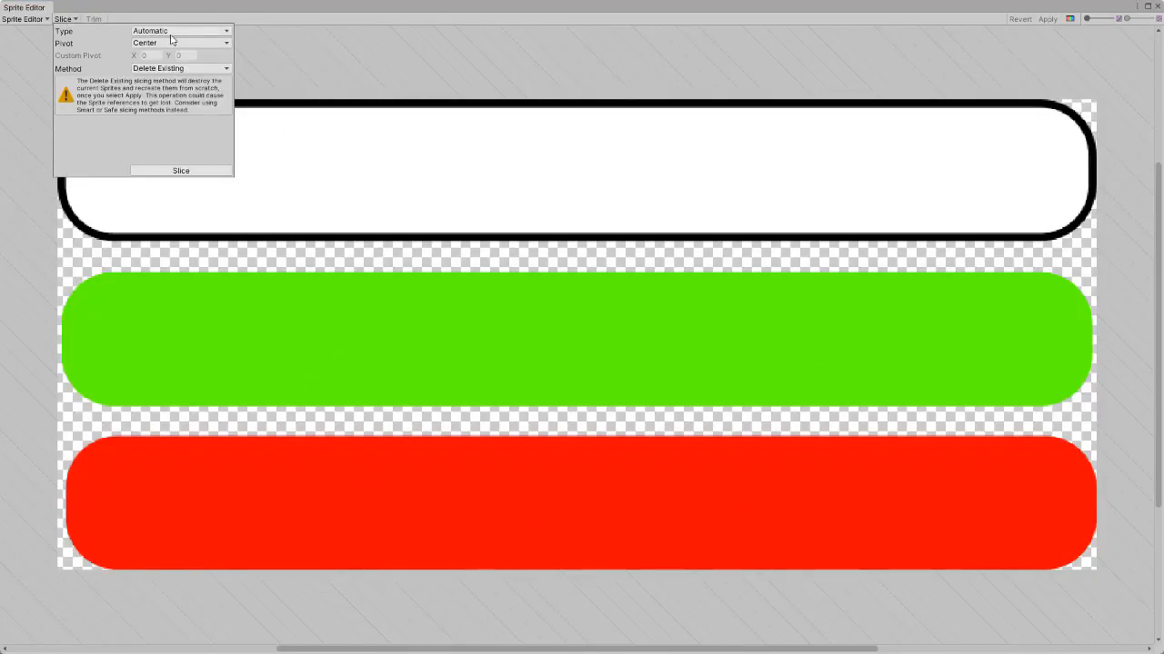
click(179, 172)
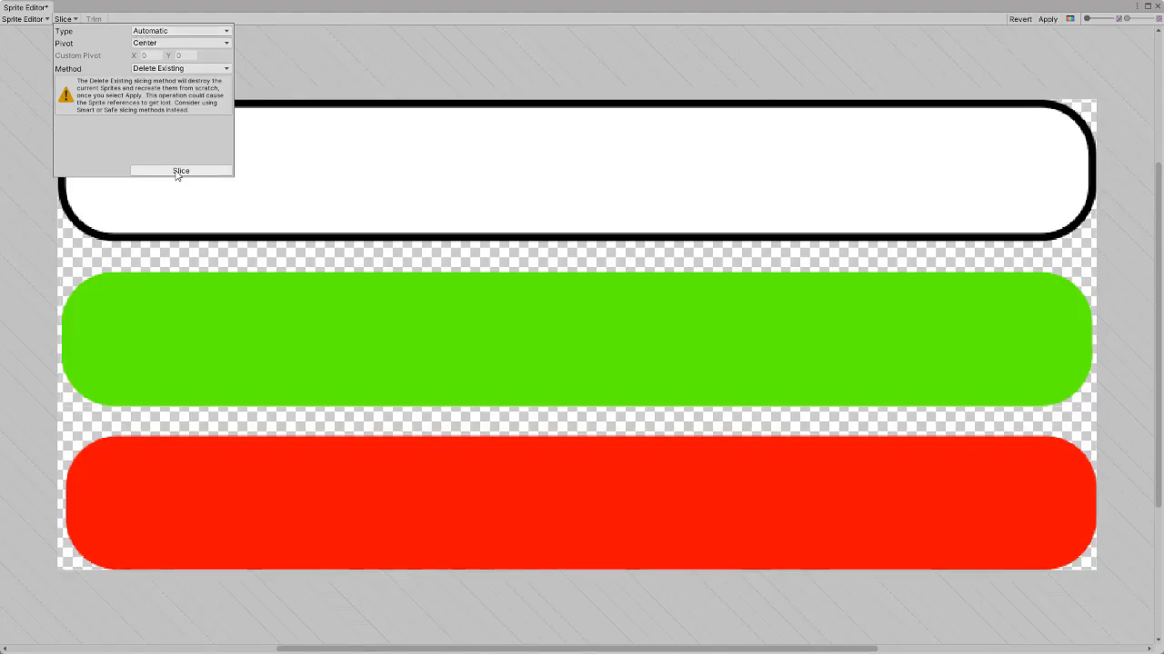
Check the white, green and red bar slices, and apply the slicing before closing the Sprite Editor
click(285, 218)
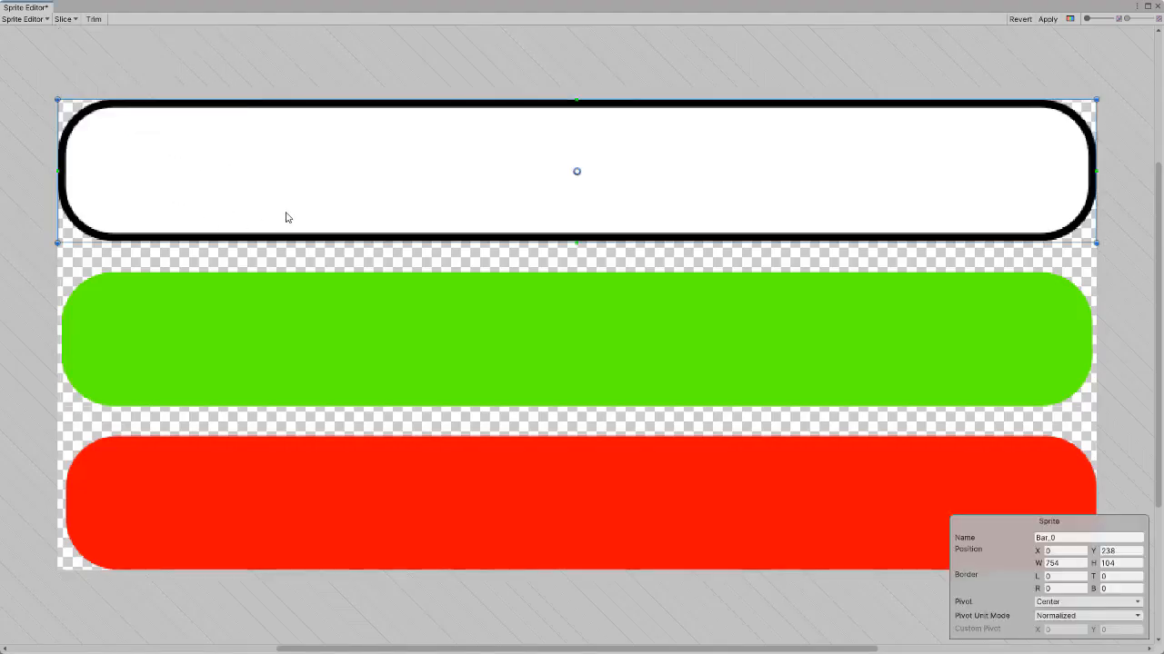
click(277, 353)
click(309, 496)
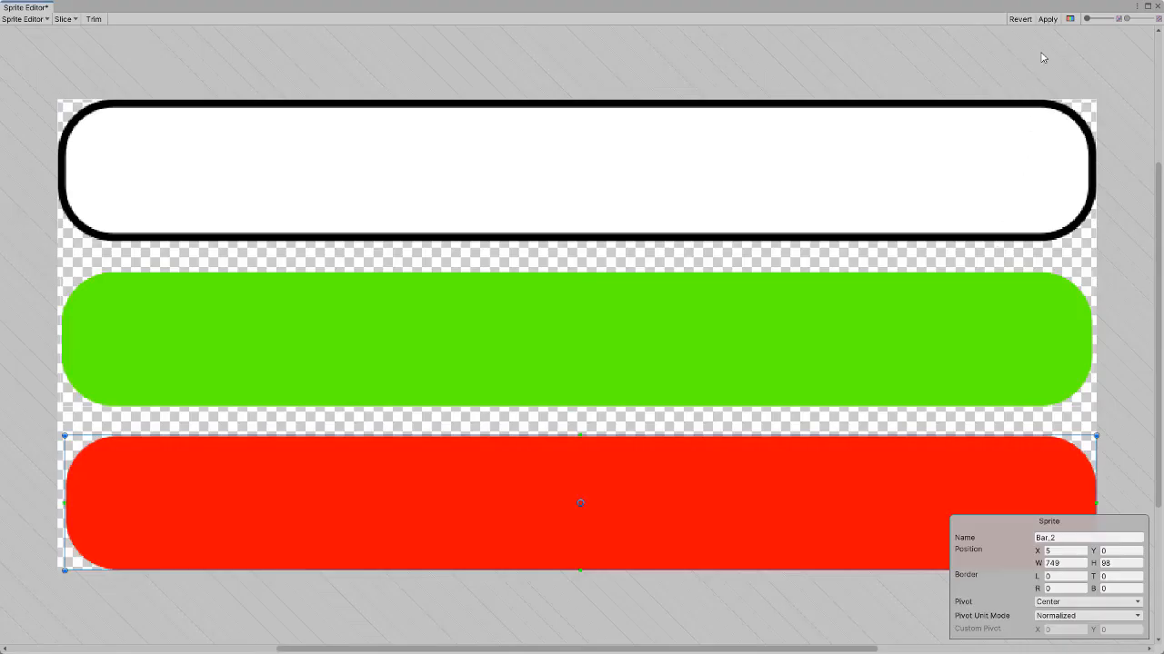
click(1047, 19)
click(1157, 6)
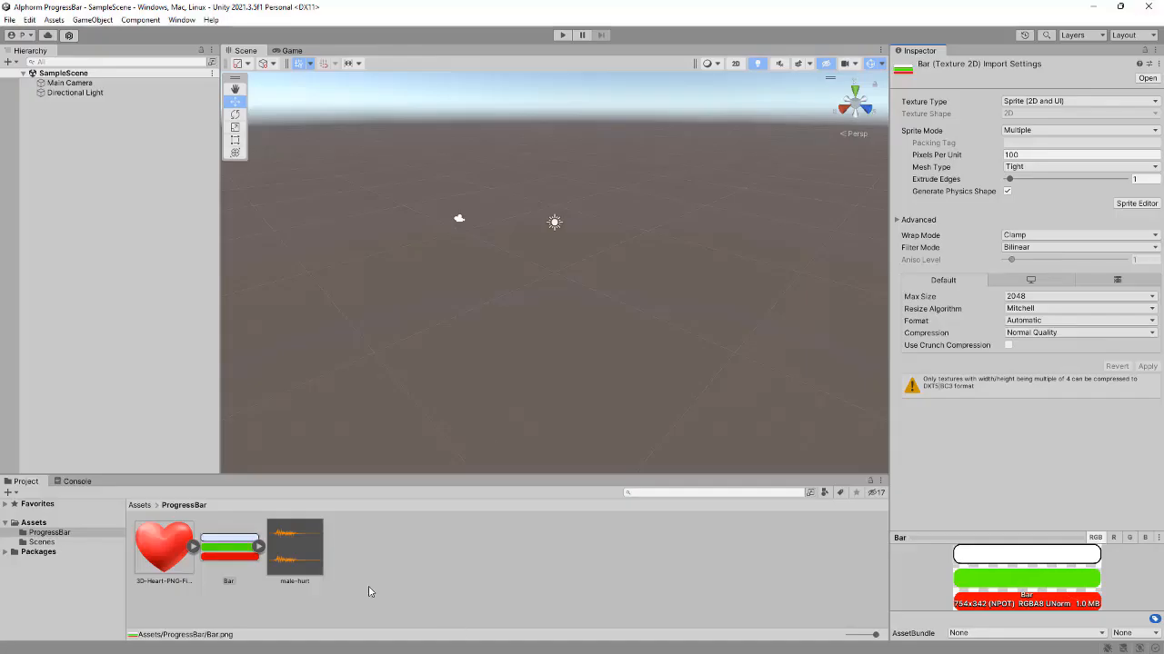
Expand the Bar texture to show its sliced sprites and add a UI Canvas to the scene
click(258, 550)
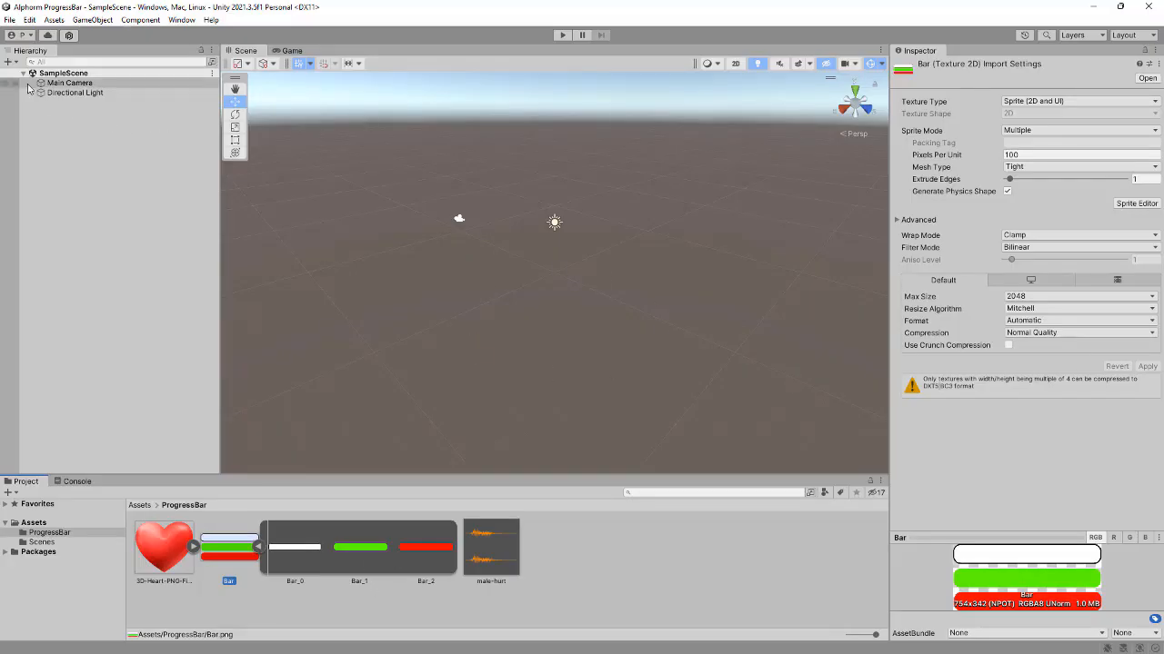
click(8, 63)
mouse_move(54, 183)
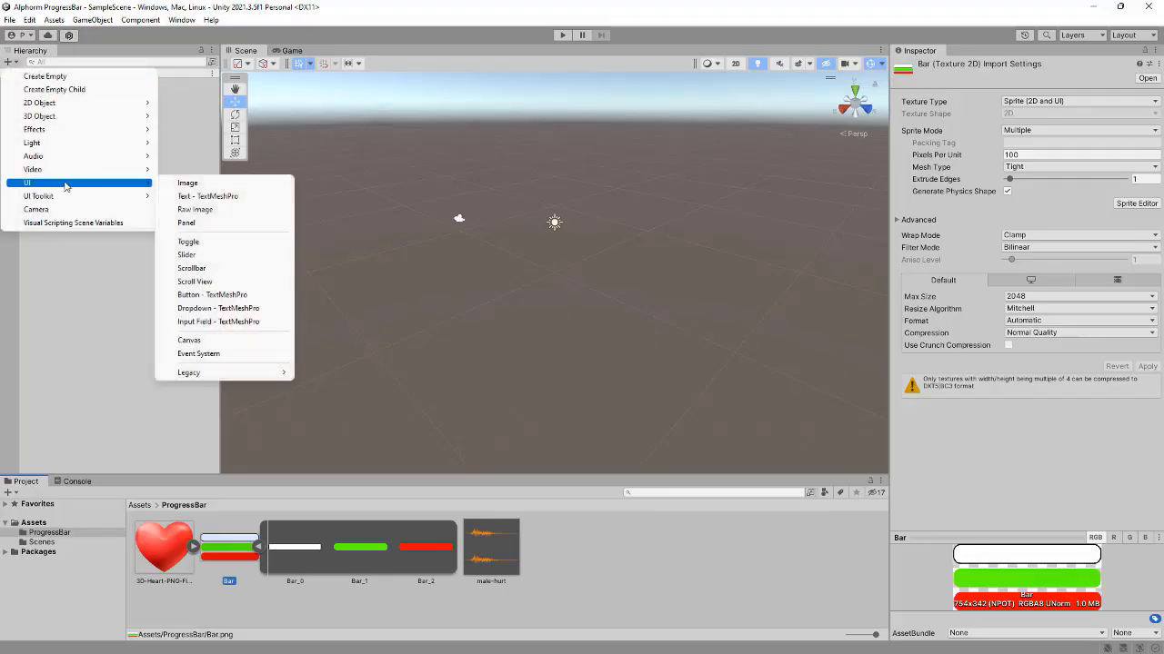
click(191, 340)
click(109, 102)
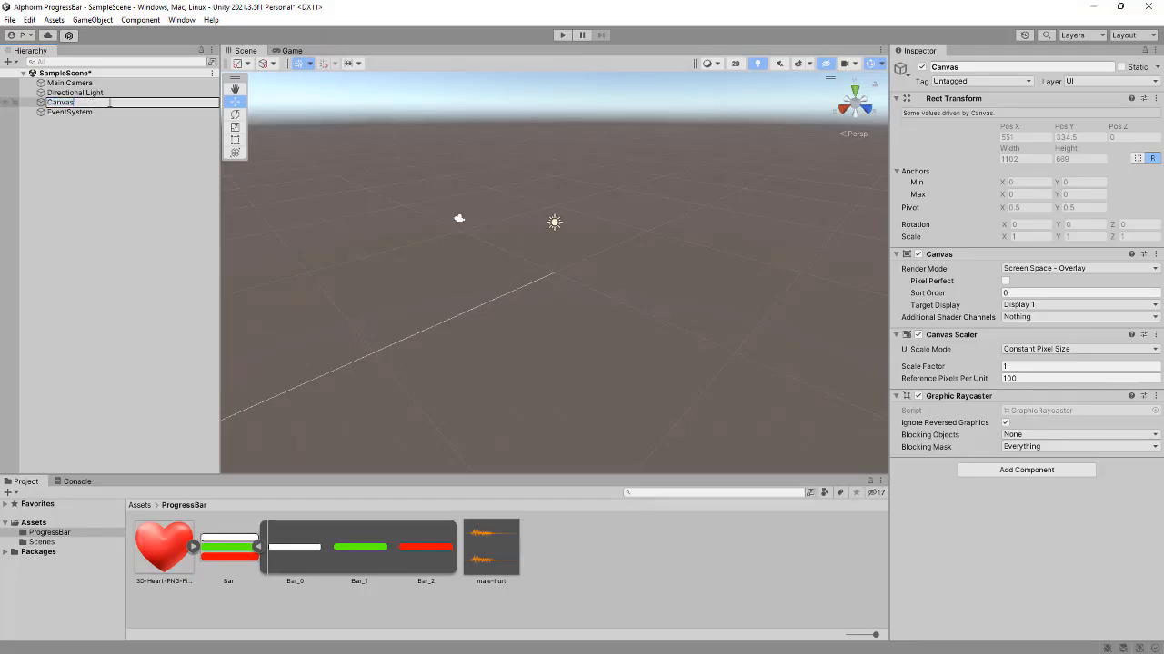
text(Progress)
key(BackSpace)
key(BackSpace)
key(BackSpace)
key(BackSpace)
key(BackSpace)
key(BackSpace)
key(BackSpace)
key(BackSpace)
key(Return)
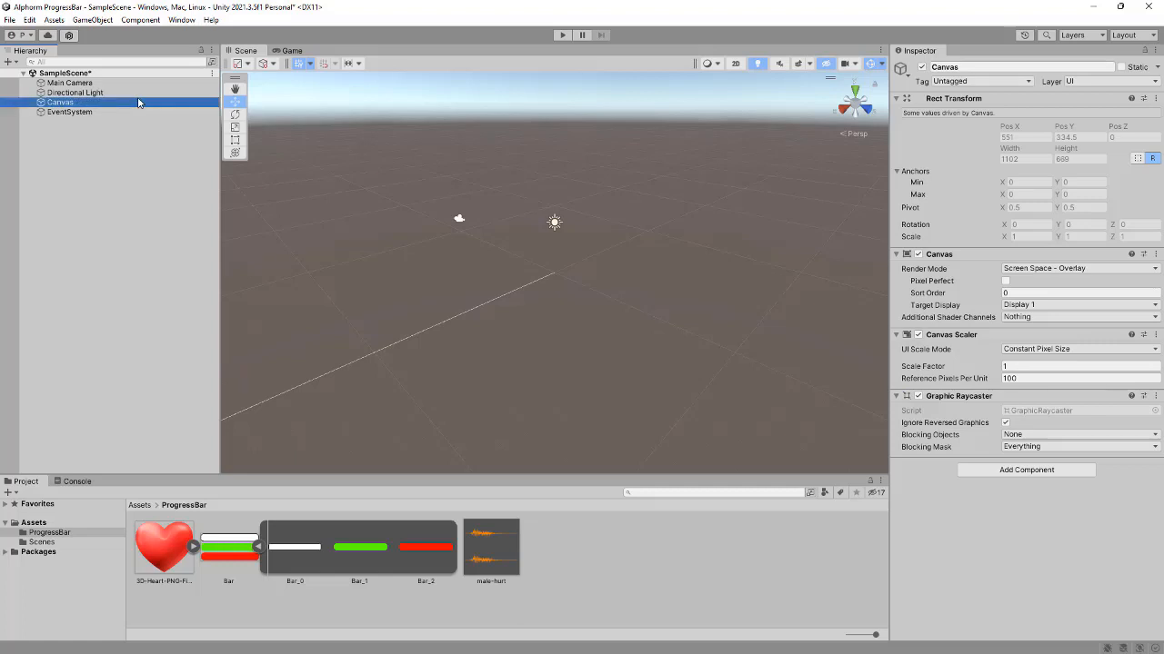
Create an empty child object under the Canvas and name it ProgressBar
right_click(78, 103)
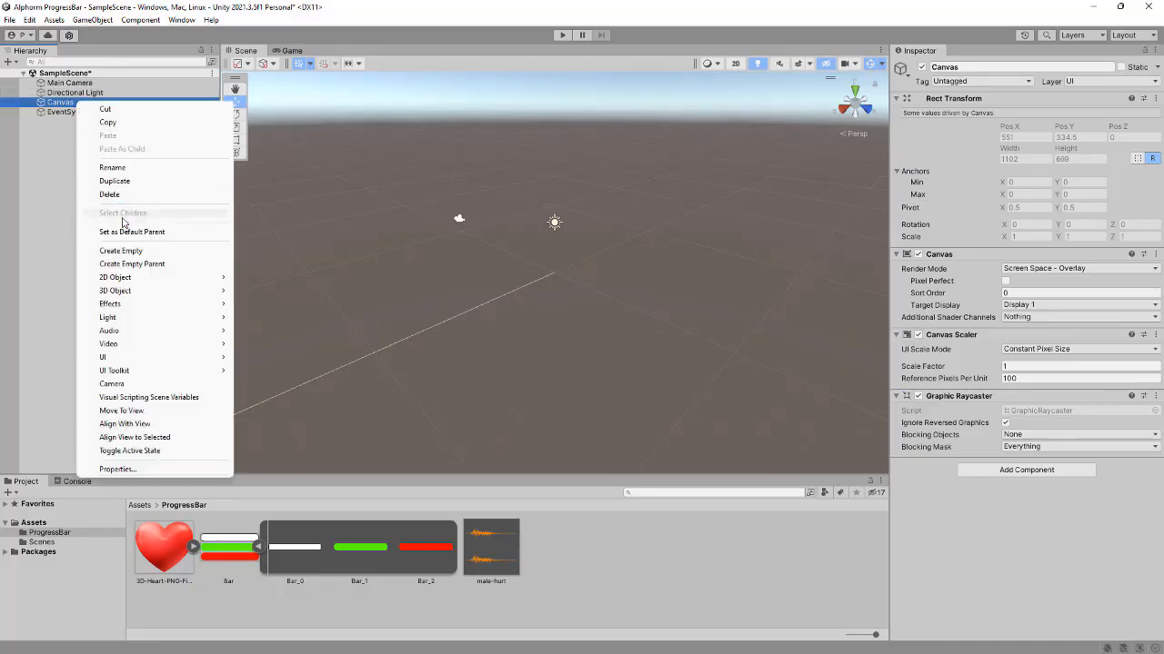
click(121, 251)
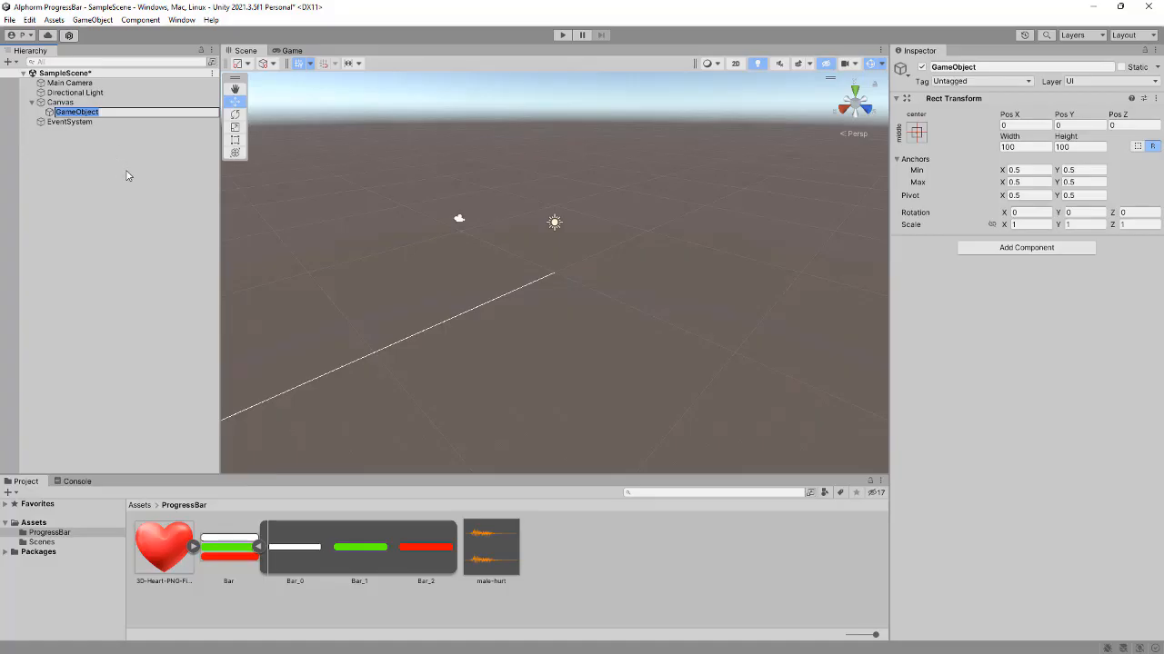
text(ProgressBar)
key(Return)
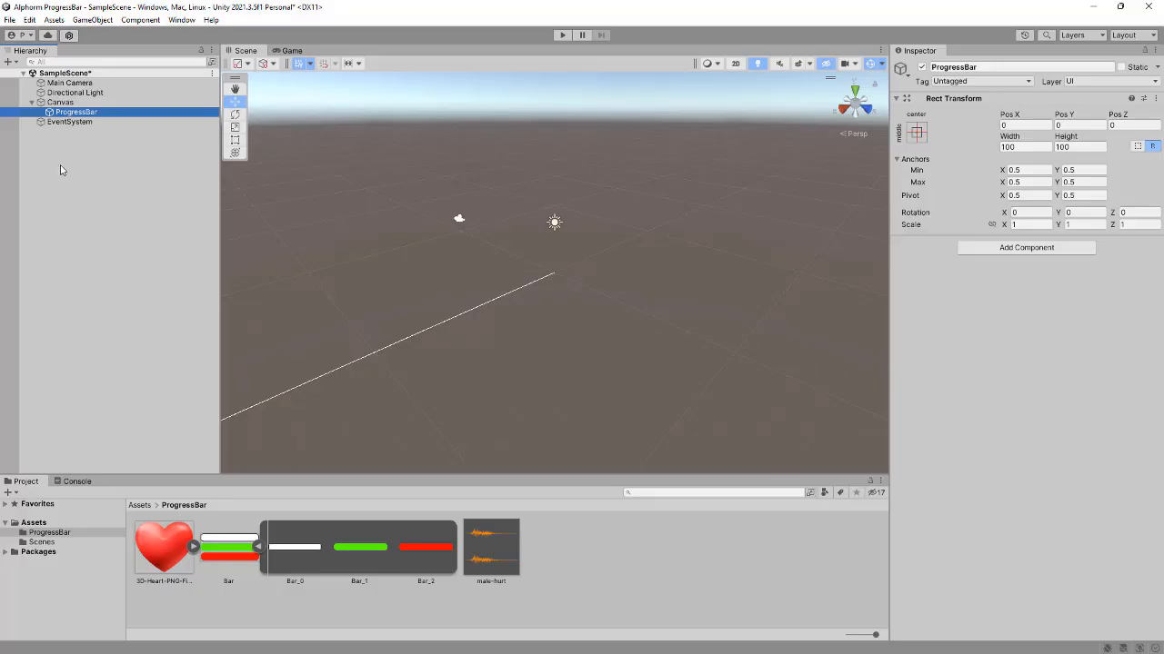
Switch the Scene view to 2D and frame the whole Canvas
right_click(89, 114)
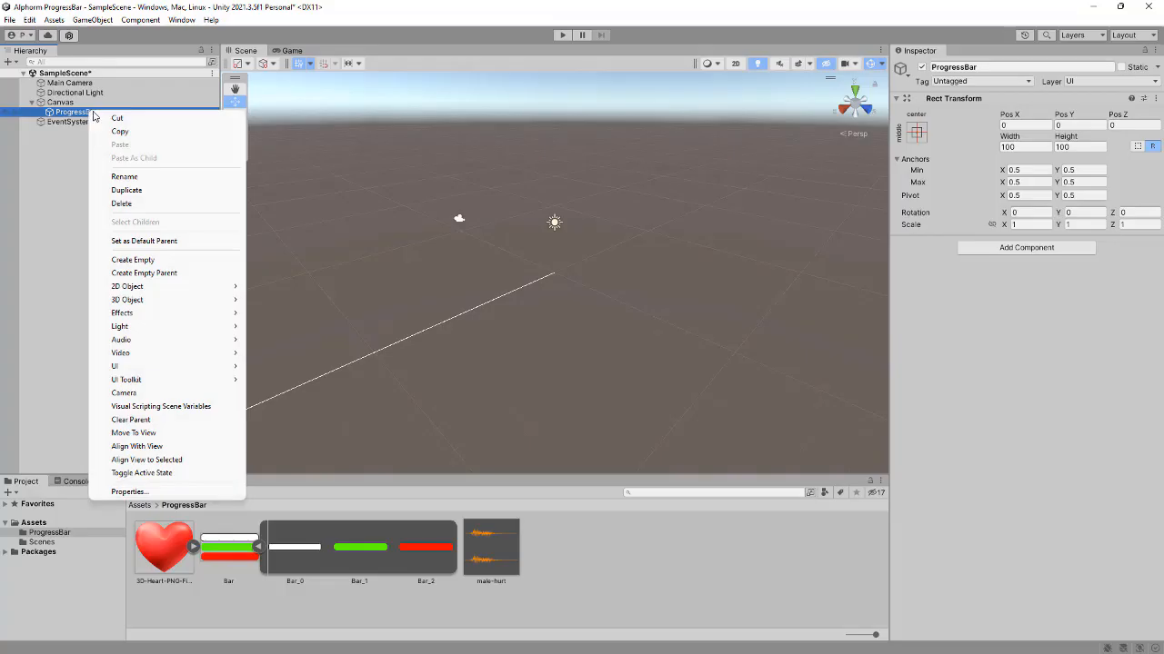
click(736, 65)
double_click(80, 103)
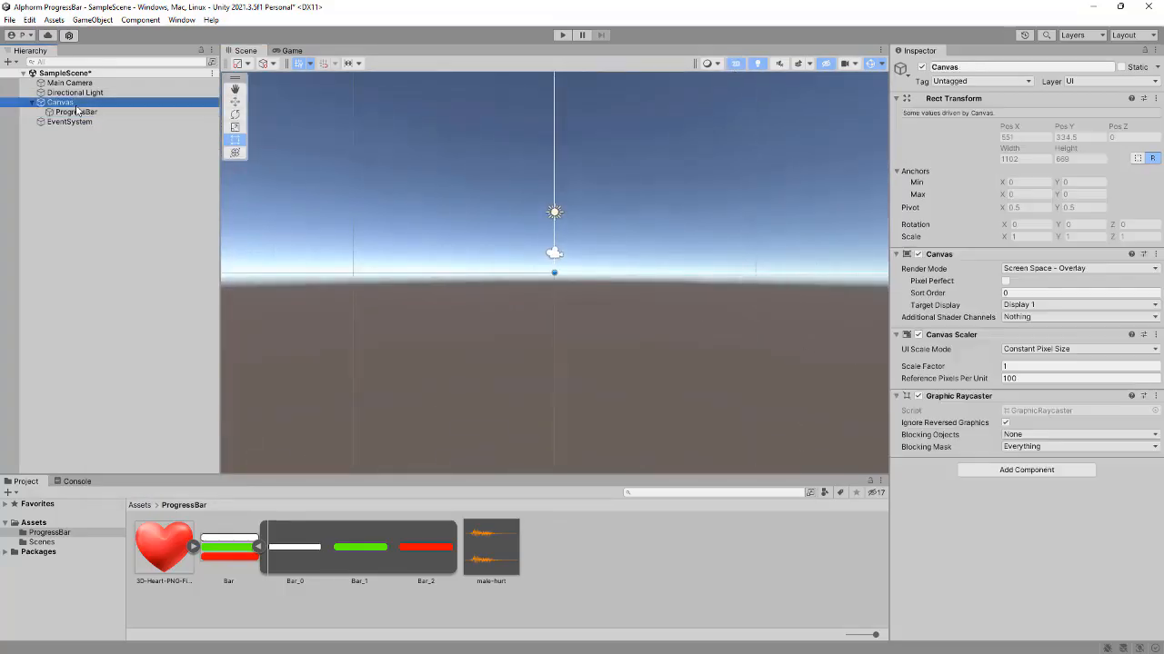
Set the Game view aspect ratio to 16:9, then return to the Scene view with the Rect tool active
click(291, 50)
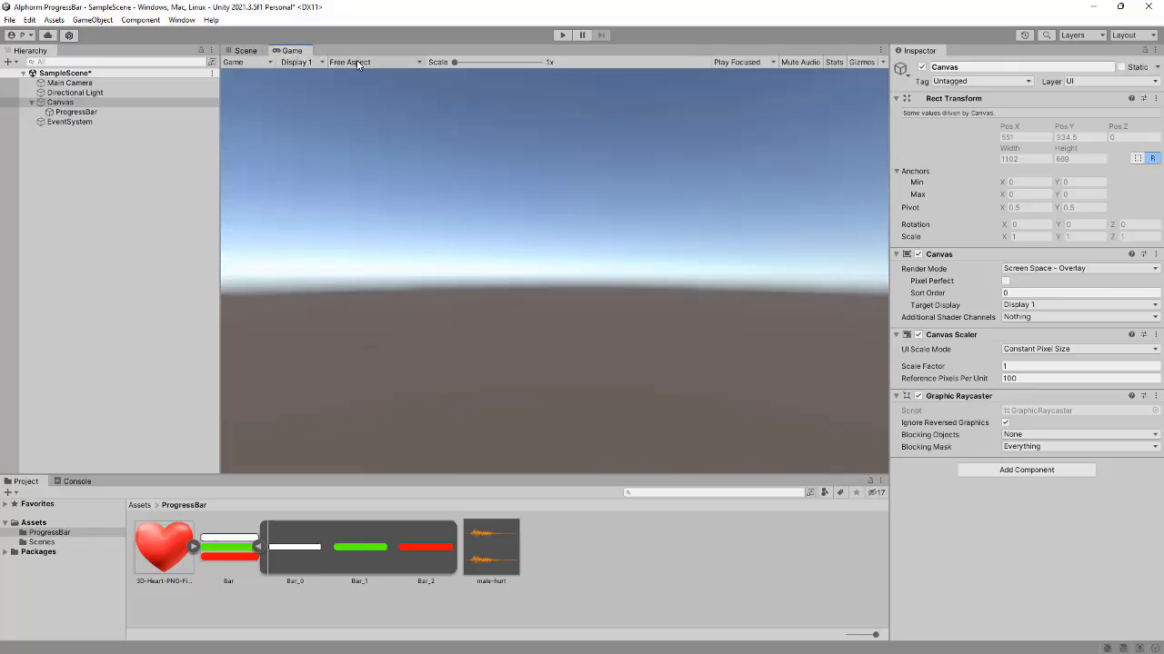
click(350, 62)
click(363, 118)
click(246, 50)
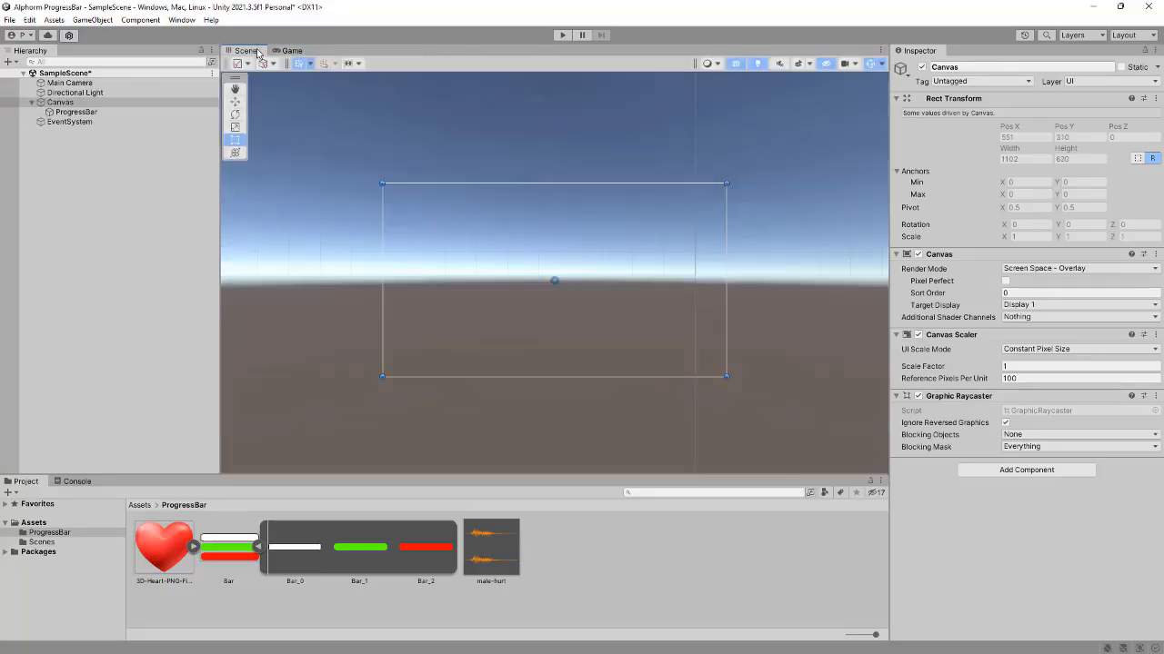
scroll(527, 327, up, 5)
key(t)
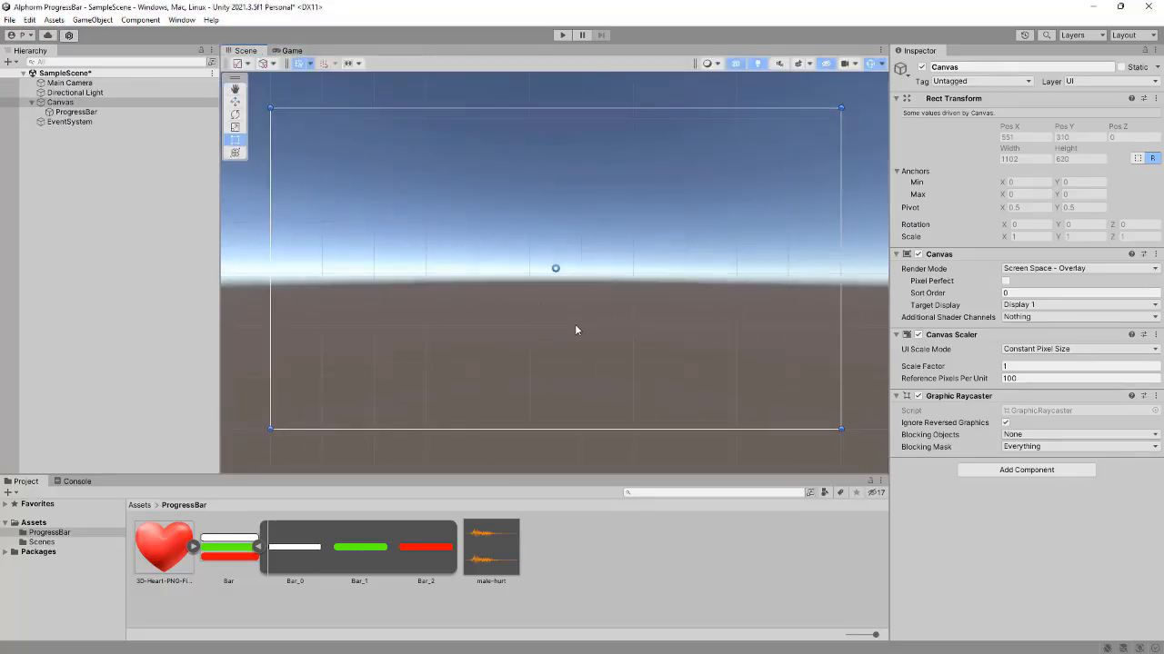
Add a UI Image named Heart under ProgressBar and assign the 3D-Heart-PNG-File sprite as its source image
click(91, 112)
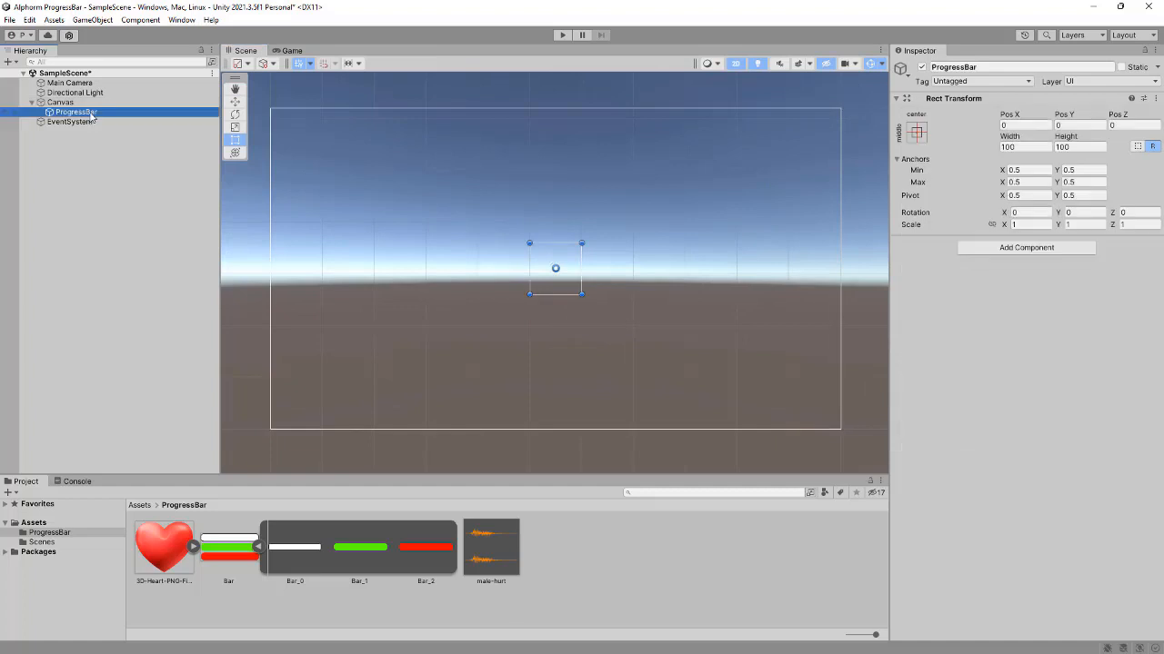
right_click(91, 114)
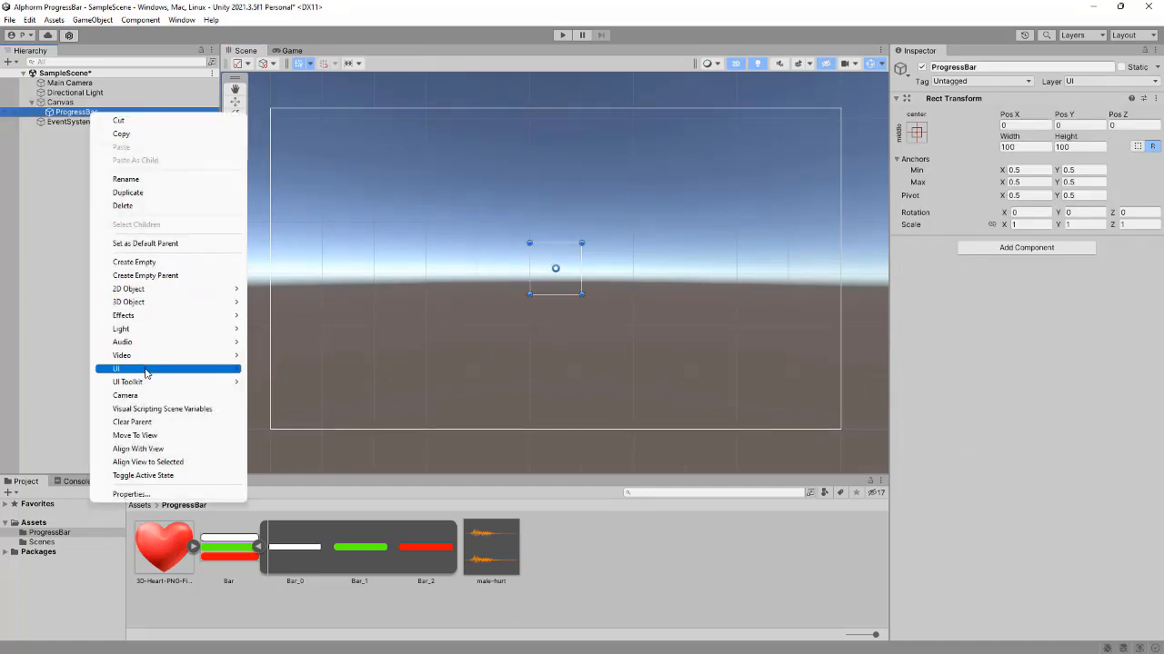
mouse_move(145, 370)
click(276, 369)
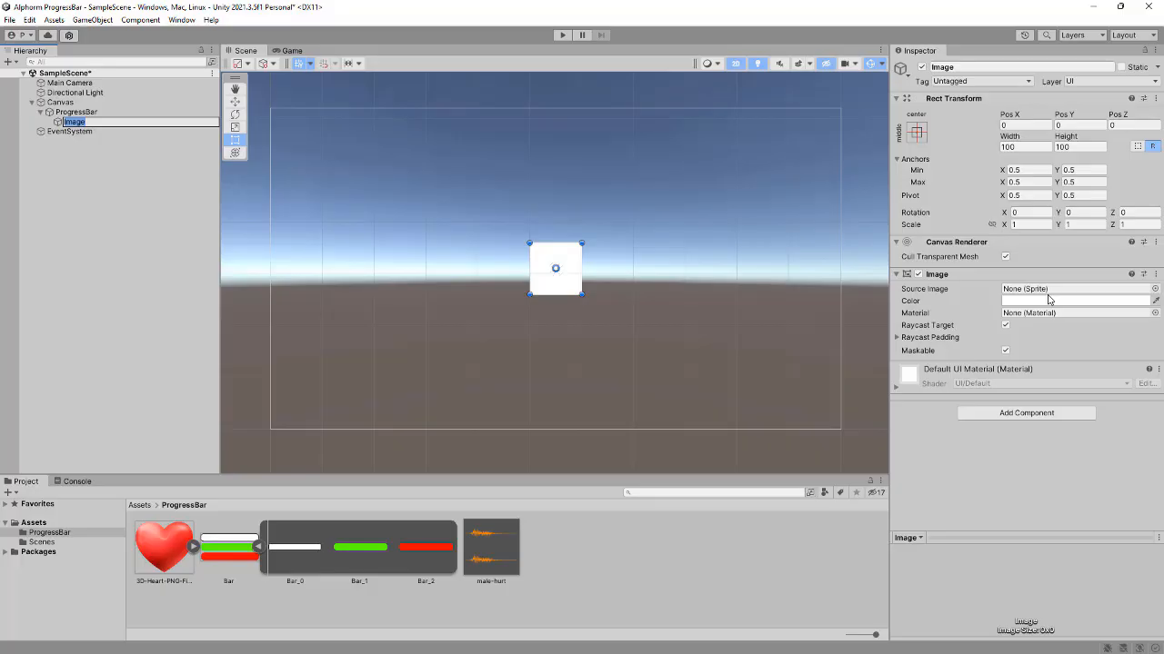
text(Heart)
key(Return)
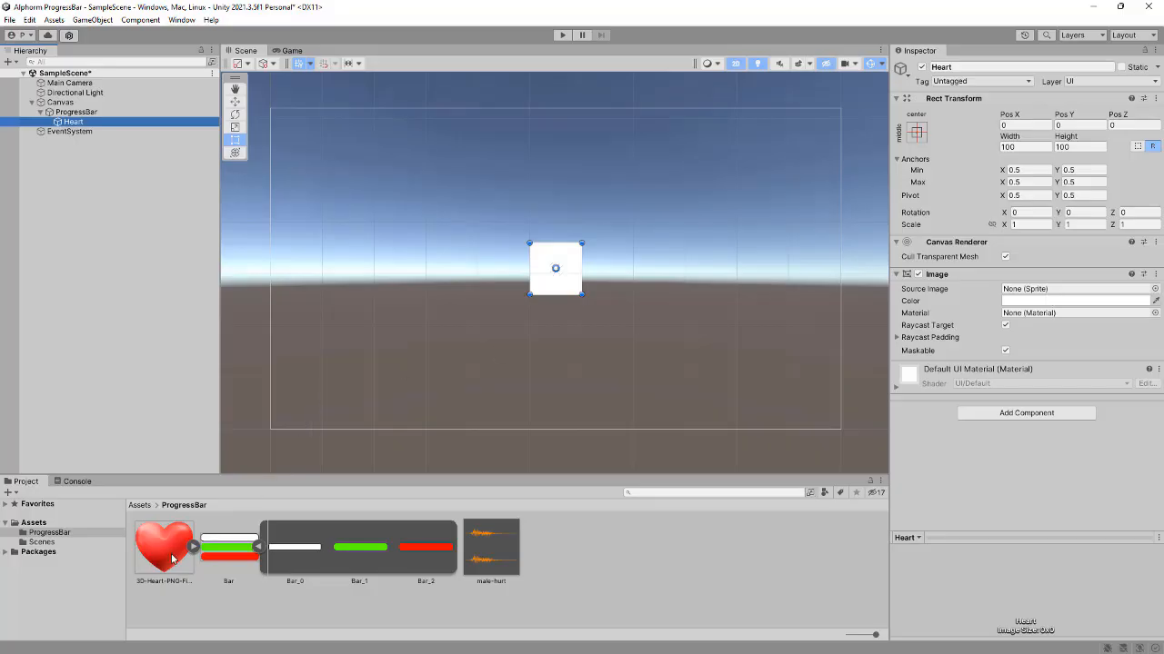
drag(172, 558, 1052, 298)
drag(1052, 292, 1053, 291)
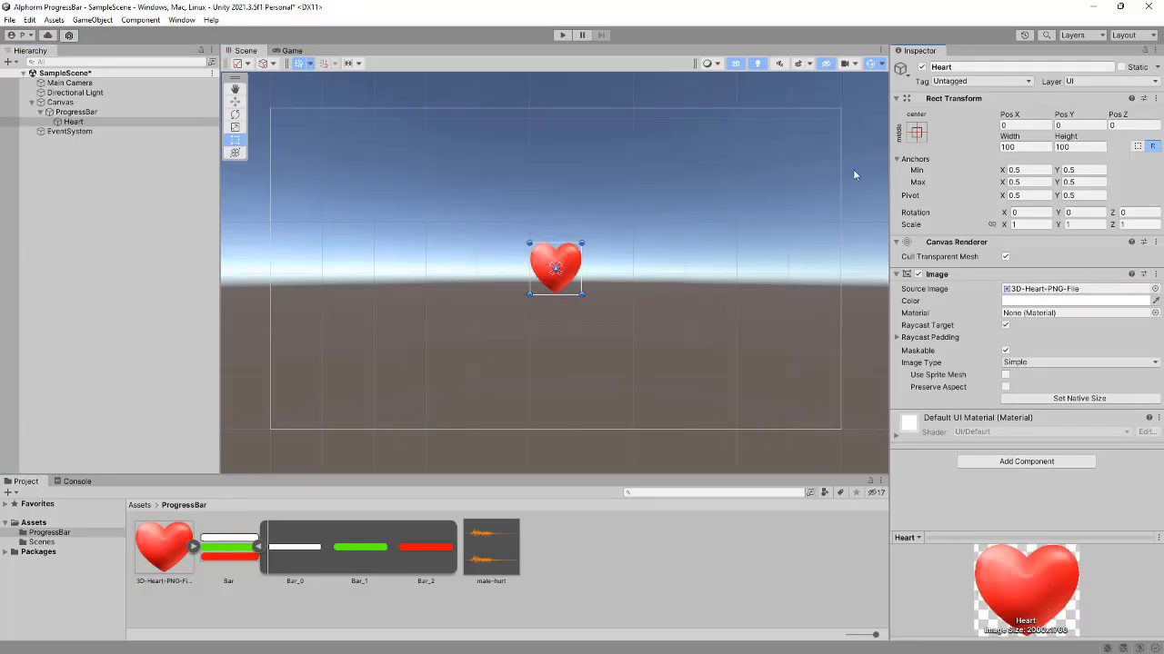
click(915, 132)
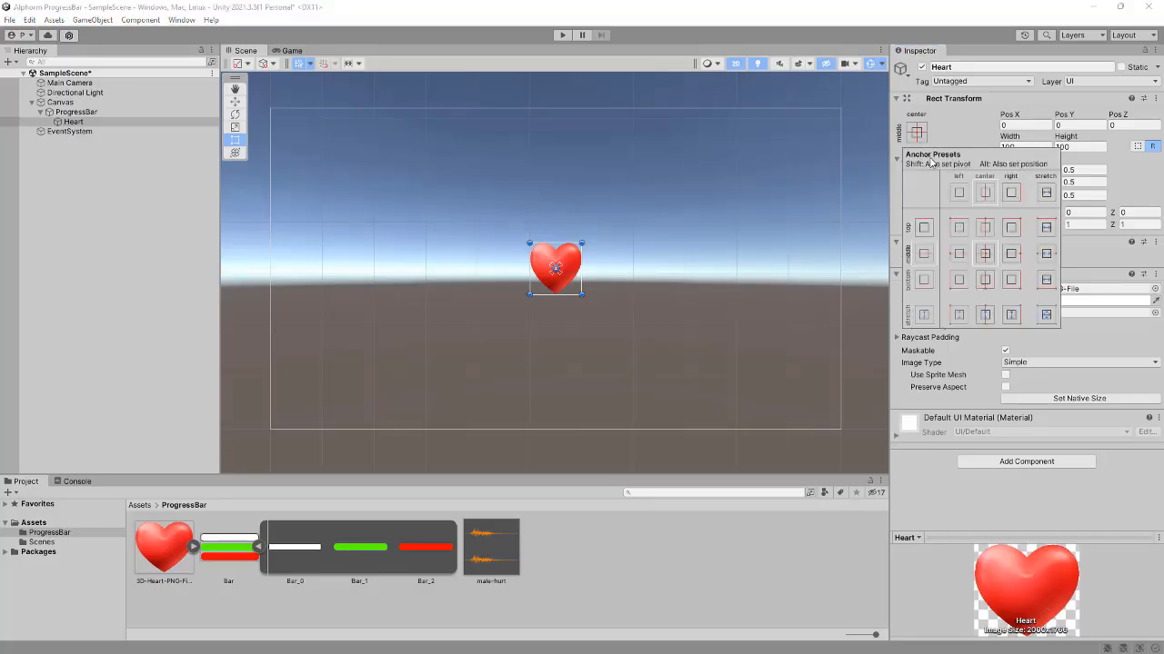
click(957, 227)
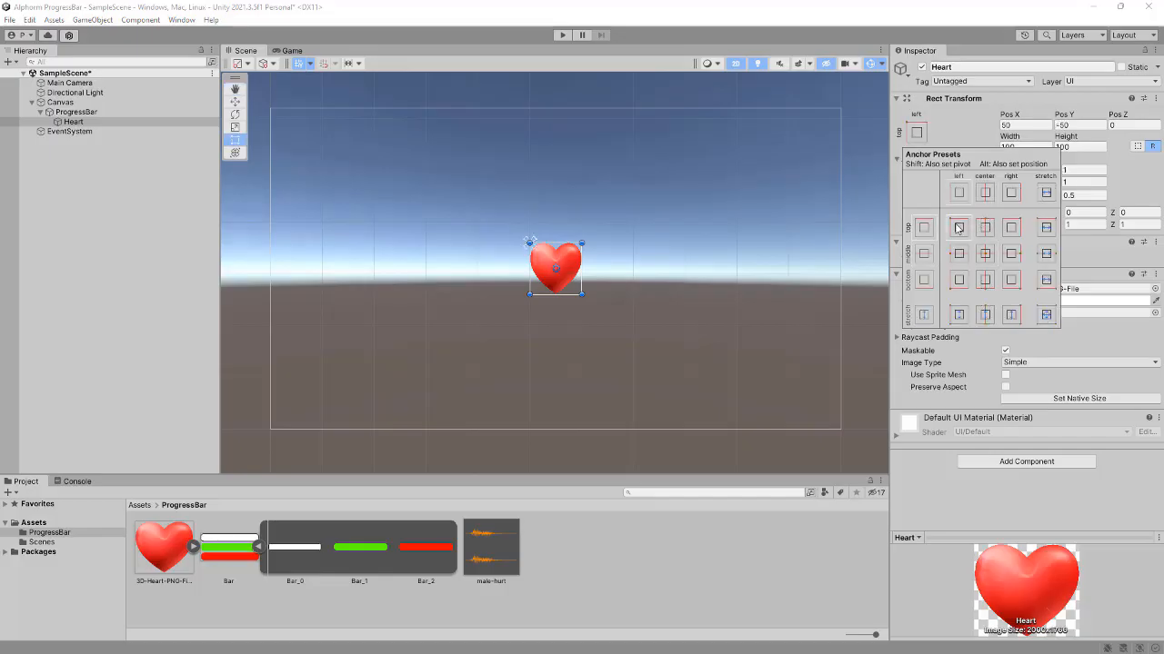
key(alt)
Anchor the ProgressBar object to the Canvas's top-left corner, moving its position along with the anchor
click(74, 112)
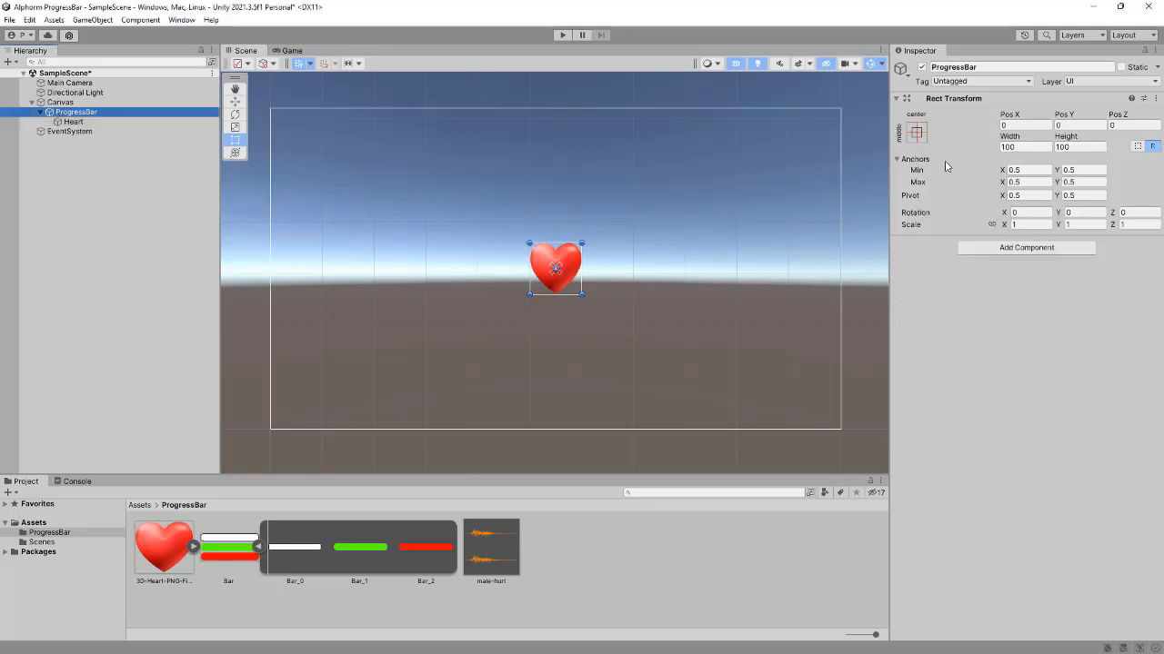
click(916, 131)
alt+click(958, 227)
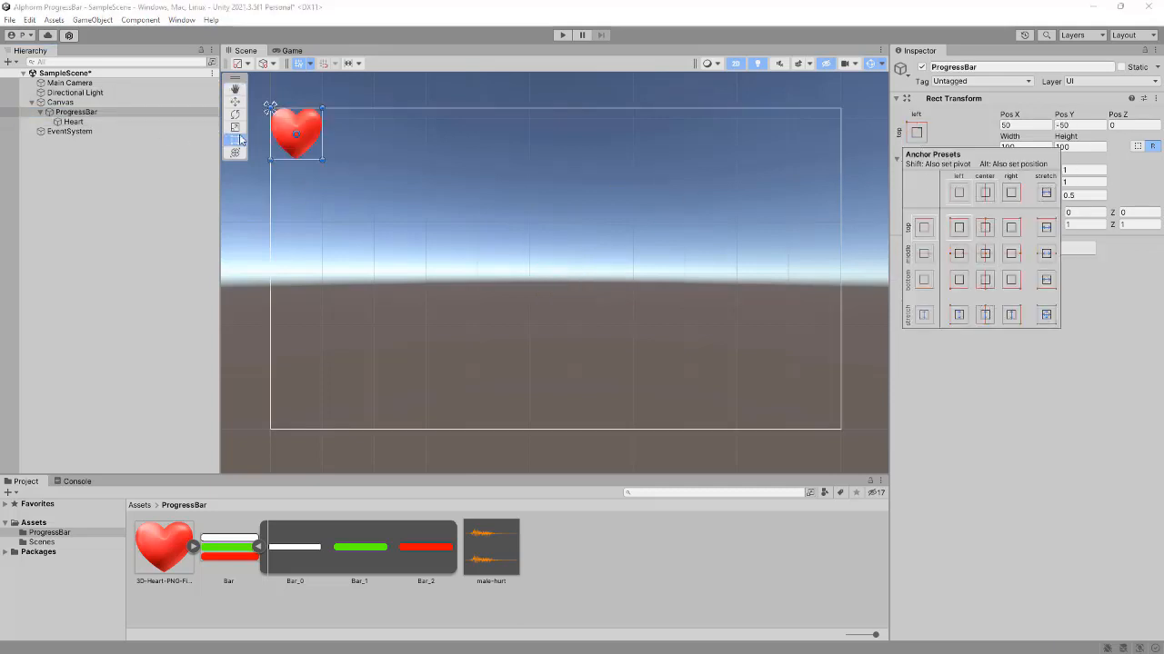
Scale the Heart image down uniformly to about 0.35
click(296, 138)
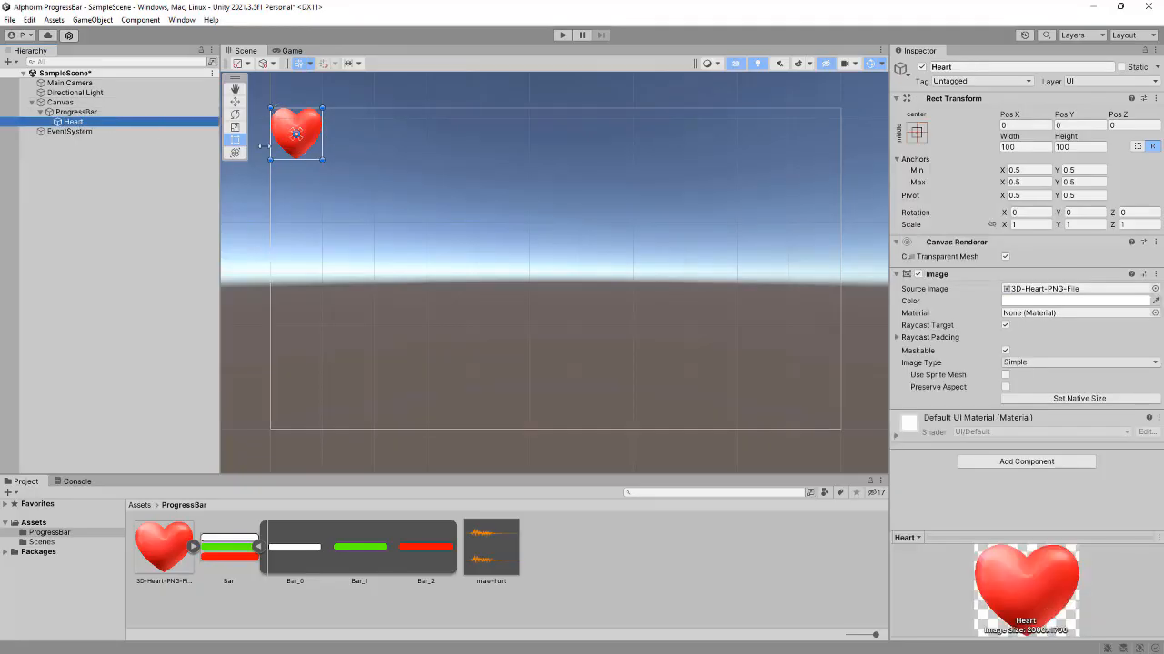
click(234, 126)
scroll(359, 224, up, 3)
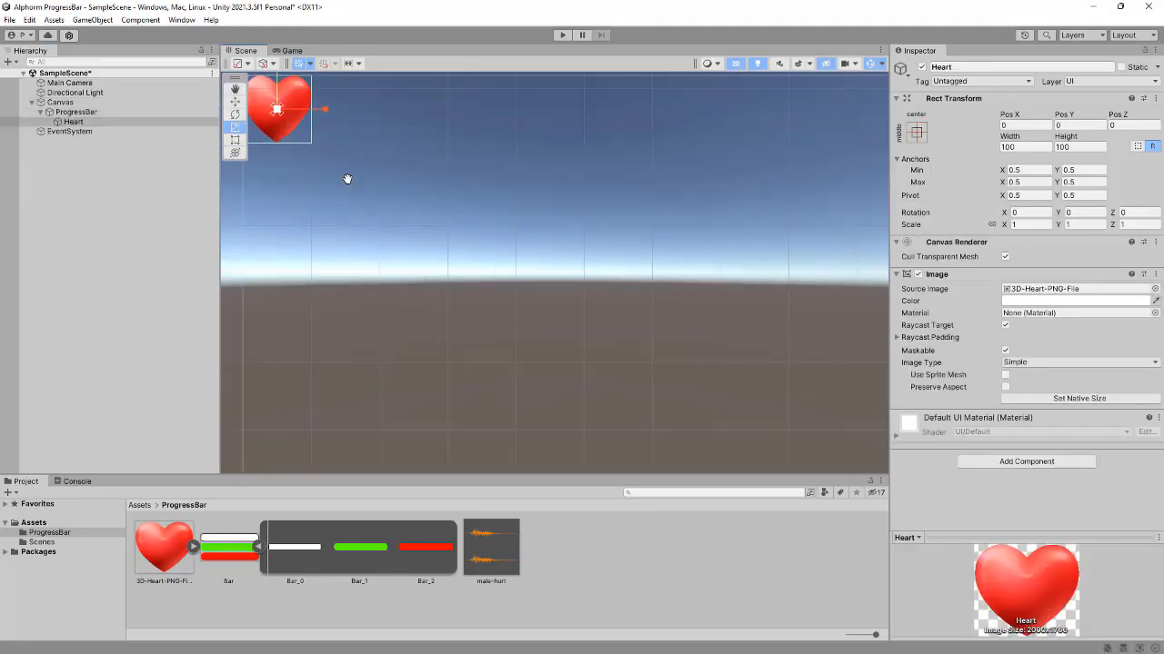
middle_drag(346, 175, 541, 309)
drag(472, 242, 396, 218)
middle_drag(595, 327, 508, 278)
scroll(527, 296, down, 3)
middle_drag(570, 317, 559, 270)
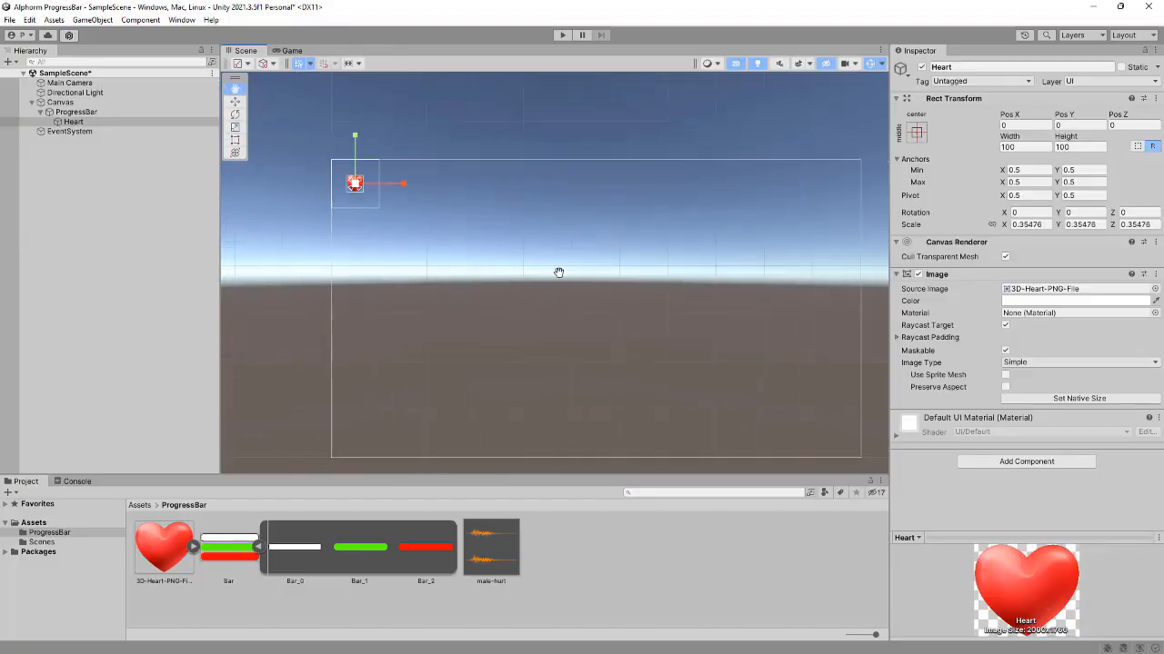
Add another UI Image under ProgressBar, assign the white Bar_0 sprite as its source image and name it Background
click(89, 112)
right_click(87, 113)
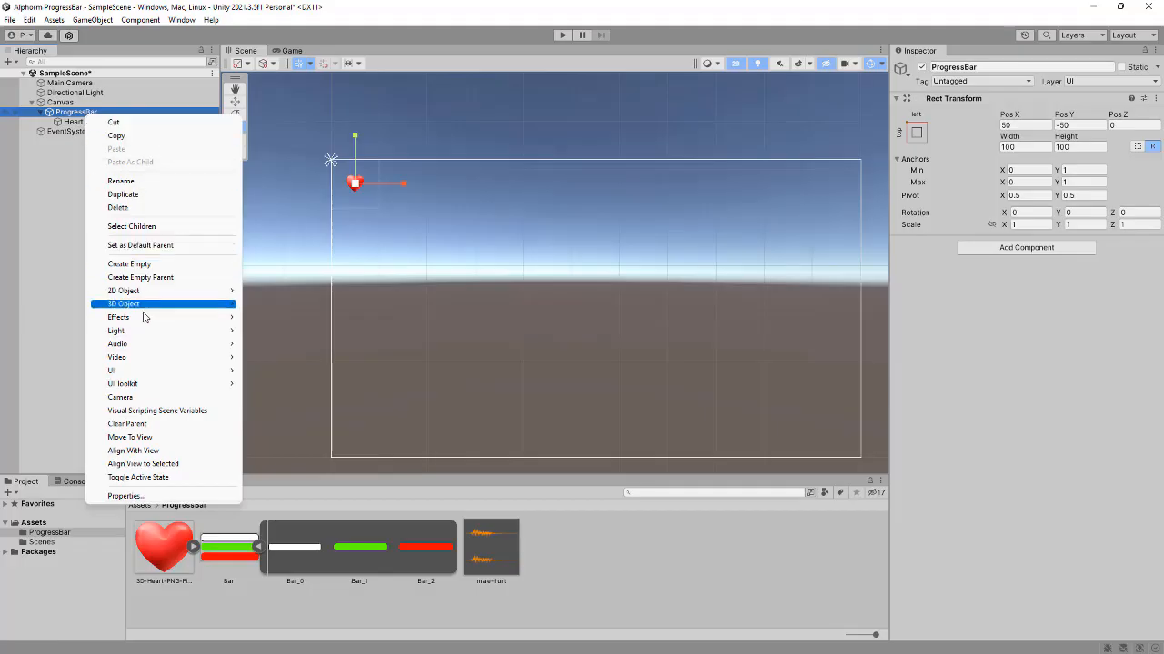
mouse_move(146, 370)
click(335, 372)
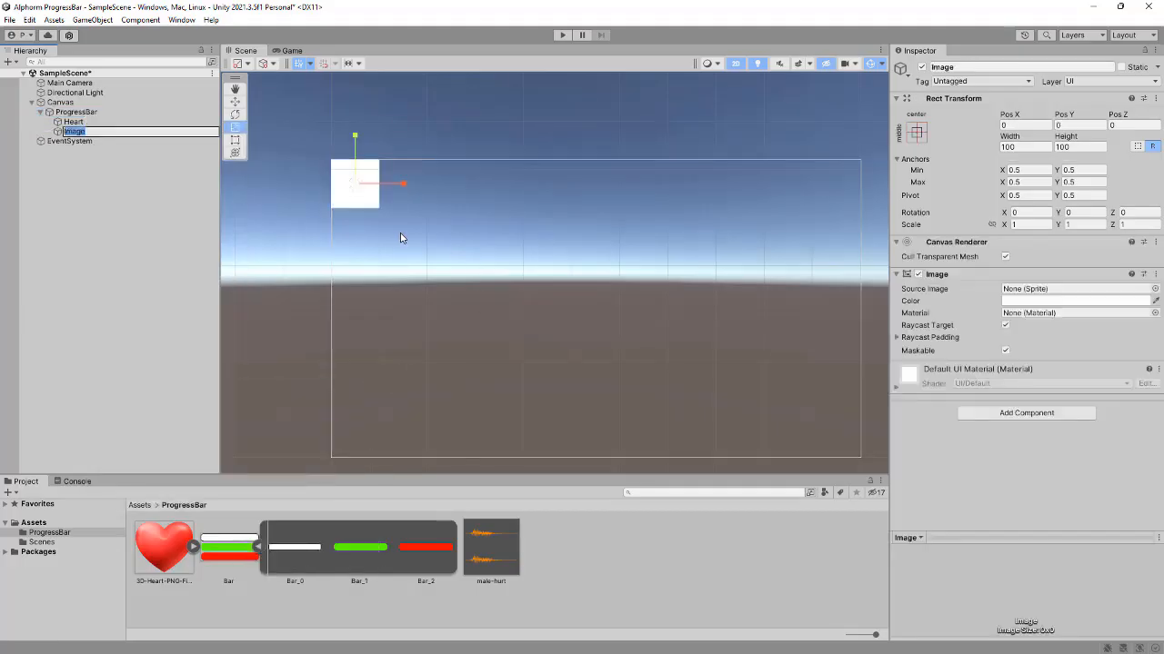
drag(288, 549, 1025, 289)
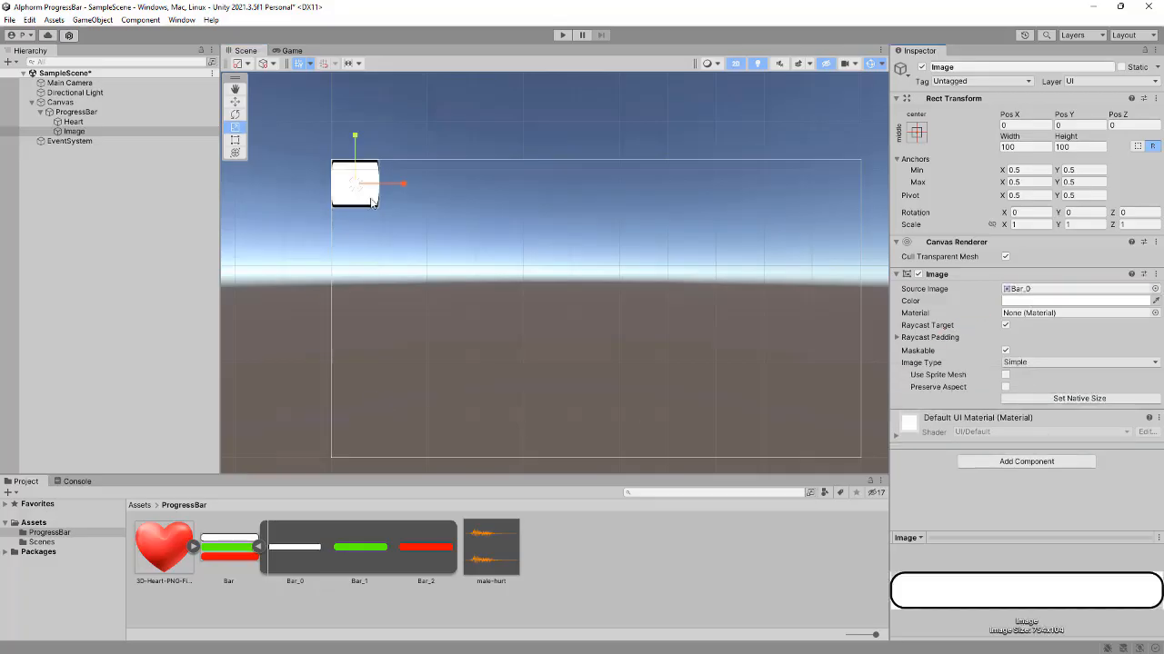
right_click(87, 133)
click(136, 199)
text(Background)
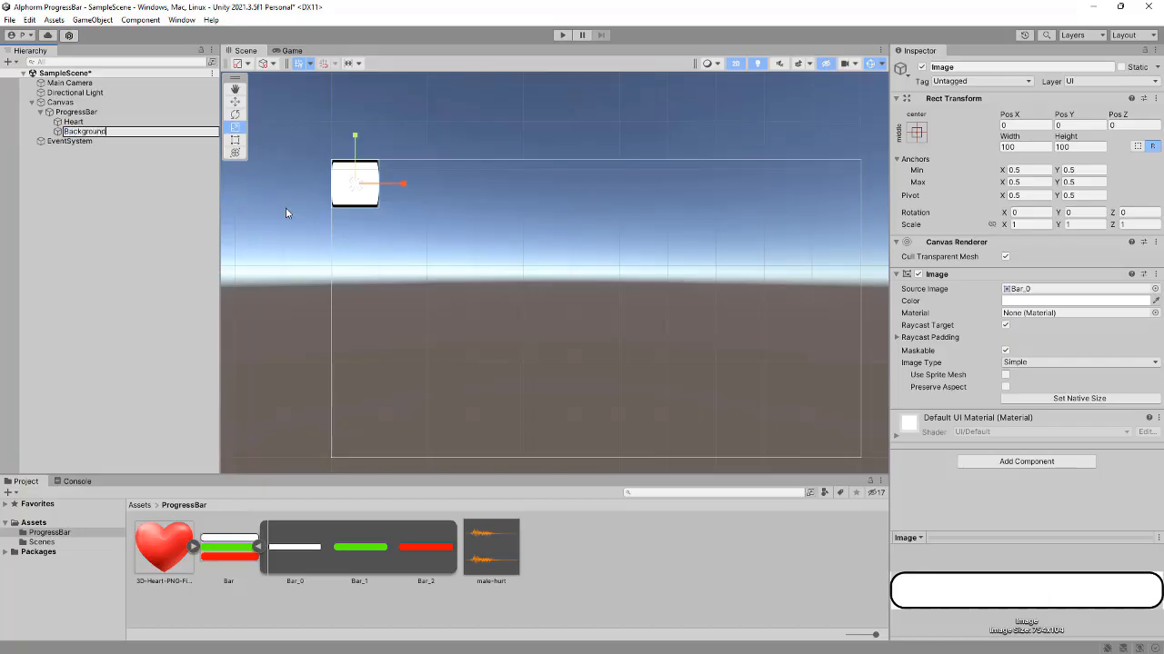
key(Return)
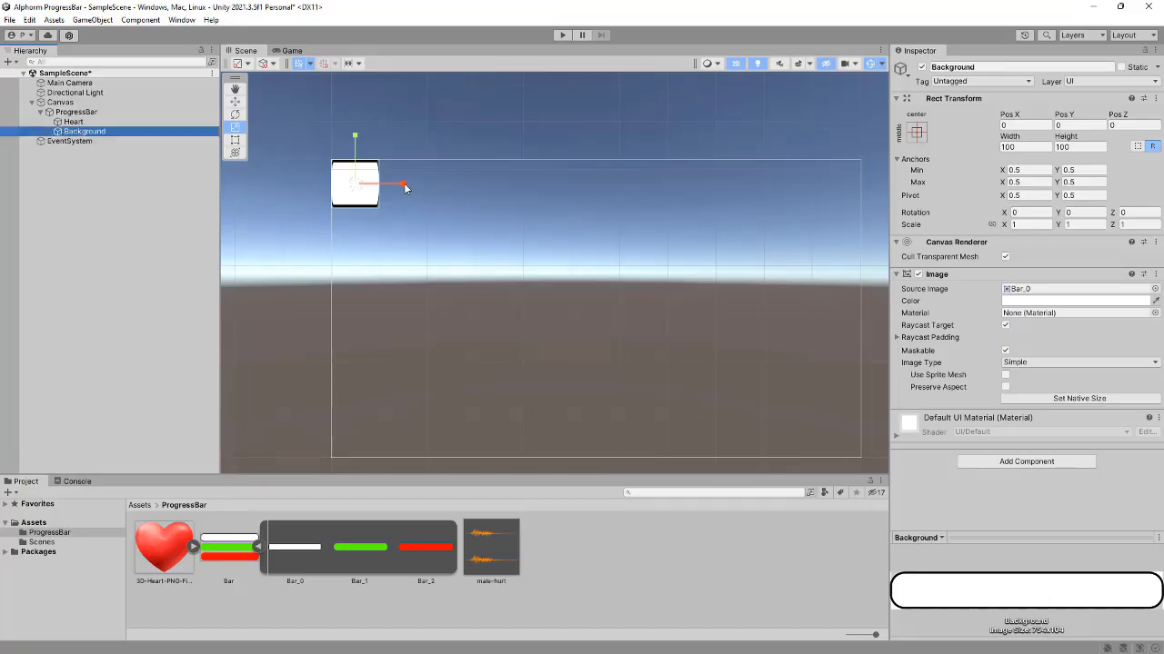
Scale the Background bar to about 1.55 in X and 0.34 in Y, and move it beside the heart to Pos X 112
drag(406, 188, 513, 185)
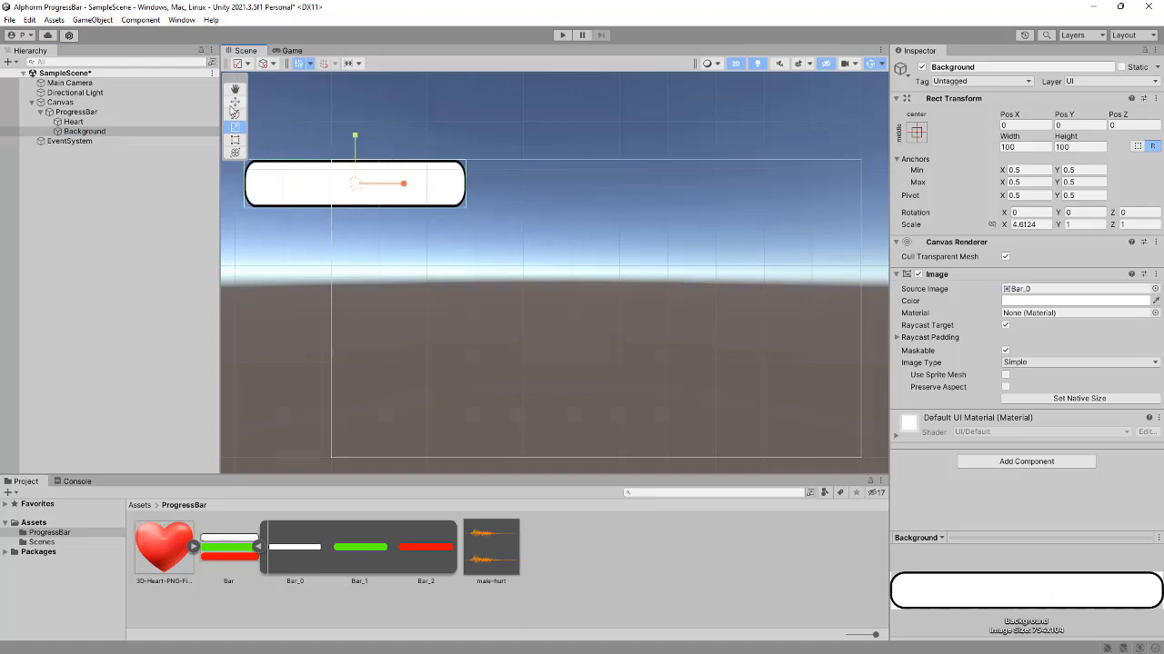
drag(353, 184, 293, 165)
key(w)
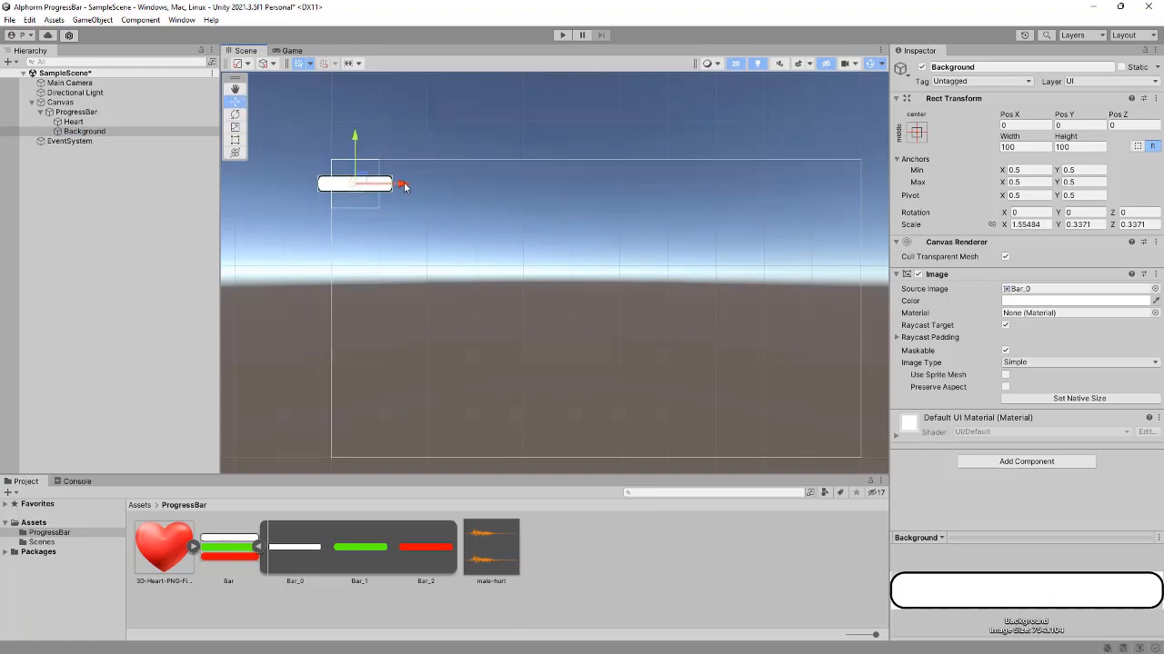
drag(405, 186, 460, 188)
scroll(434, 293, up, 2)
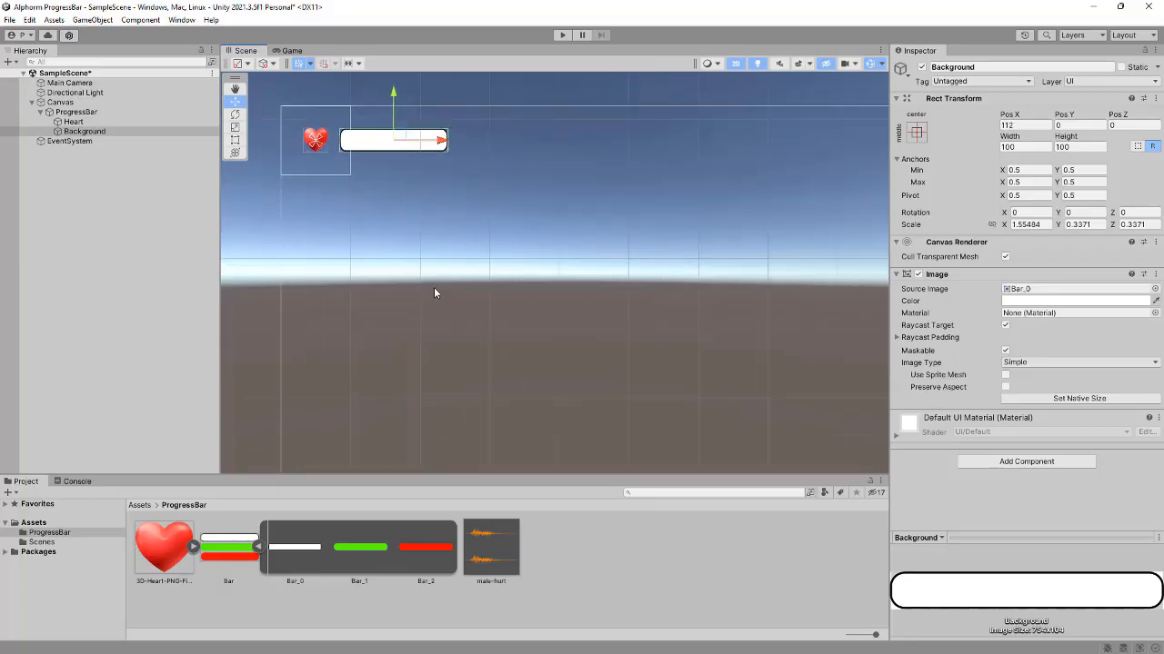
scroll(434, 293, up, 1)
middle_drag(403, 213, 434, 272)
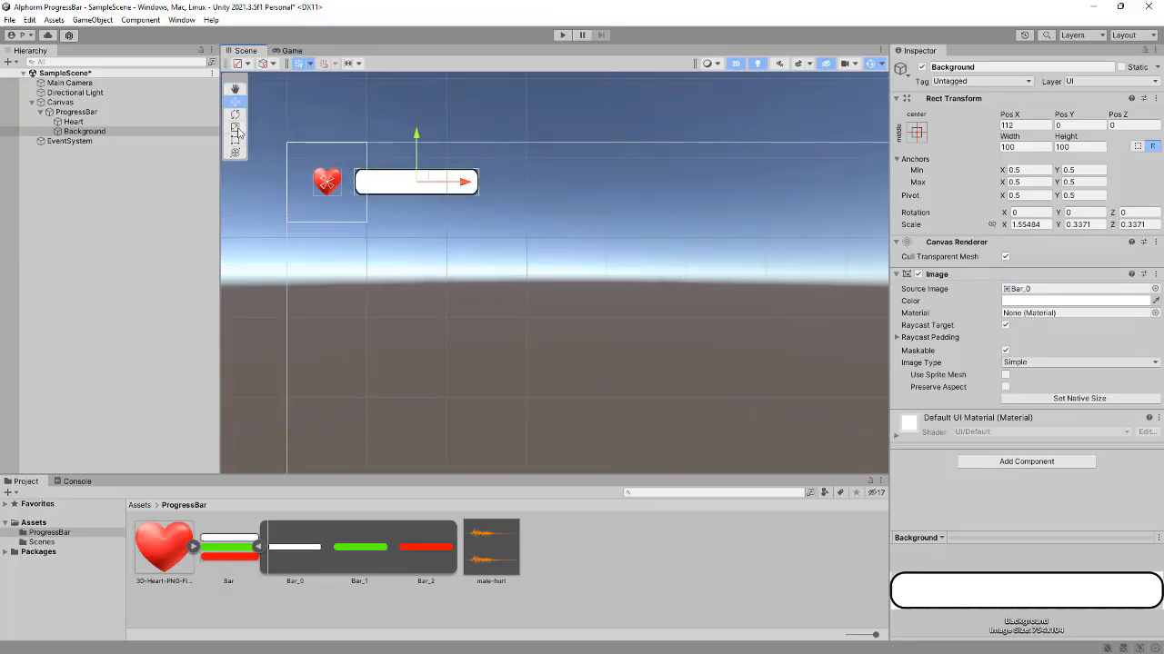
Reduce the Background bar's Y scale to about 0.23 and shrink the Heart uniformly to about 0.33
click(236, 128)
drag(416, 134, 415, 147)
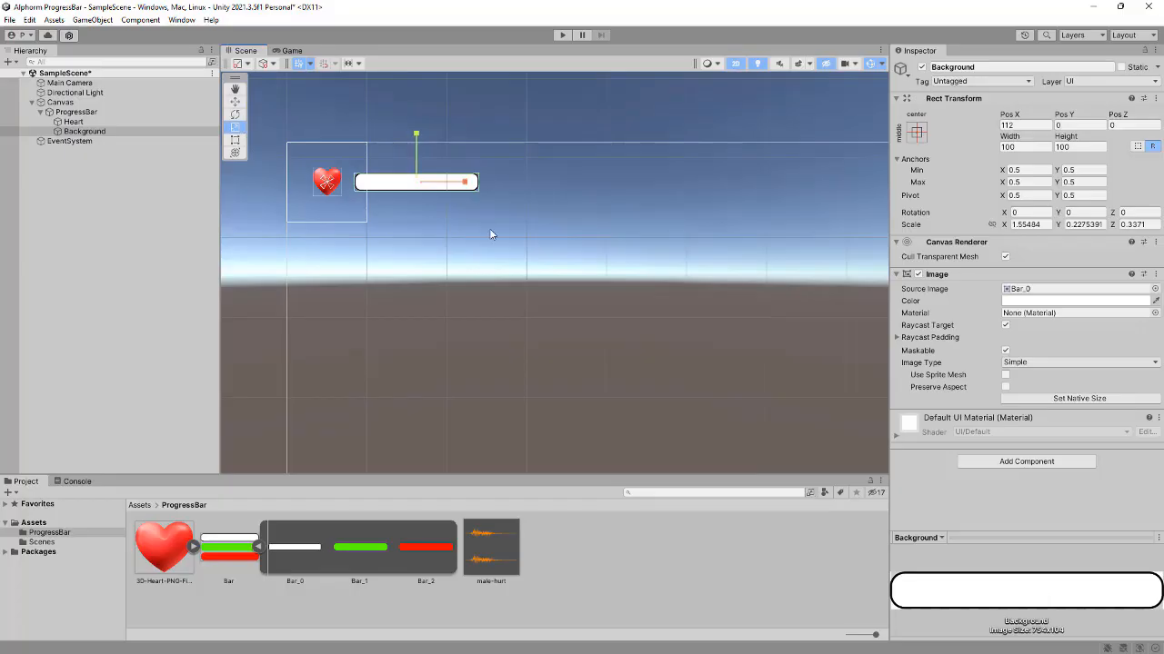
scroll(498, 264, up, 1)
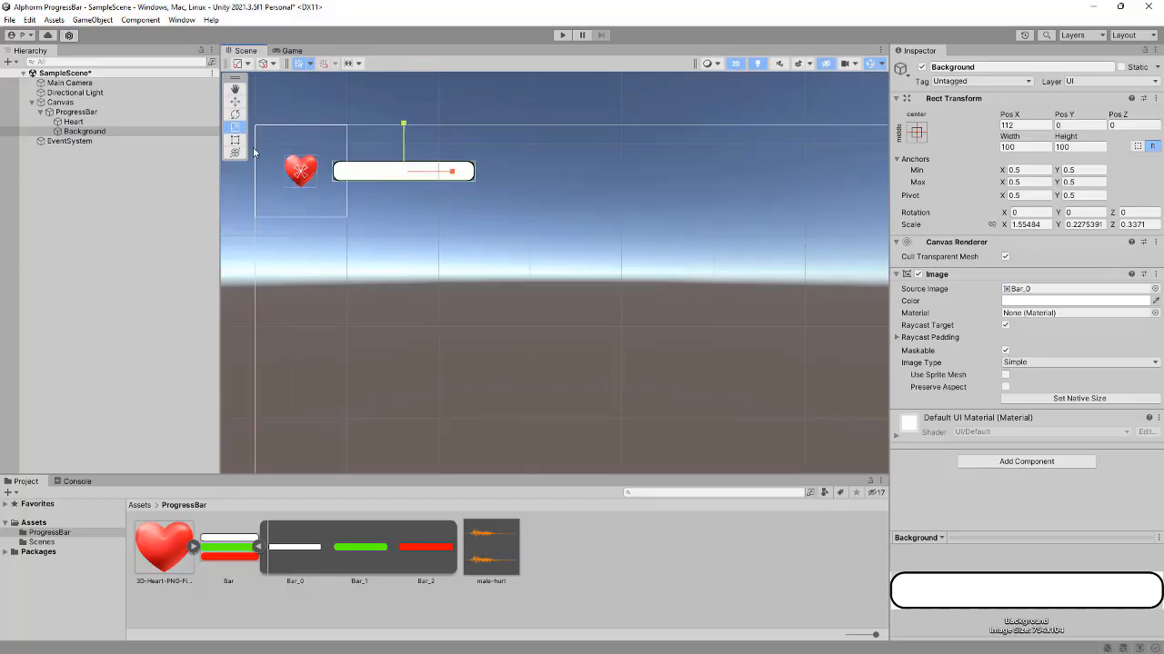
click(88, 123)
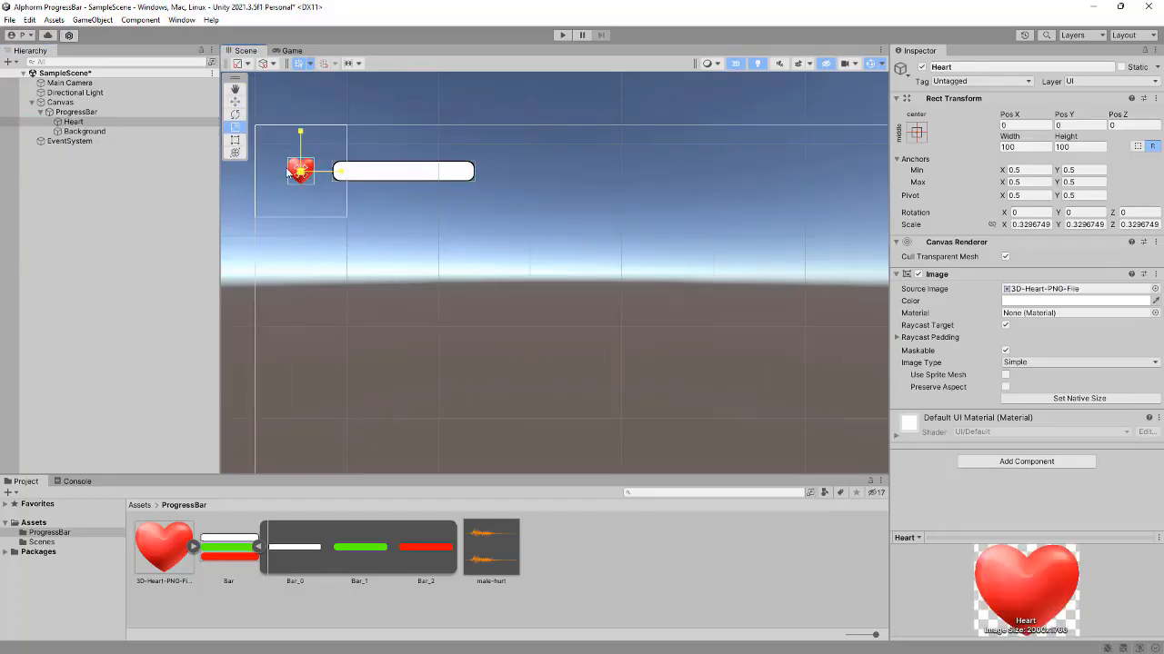
Move the Background bar closer to the heart, to Pos X 96.1, and check the layout in the Game view
click(84, 131)
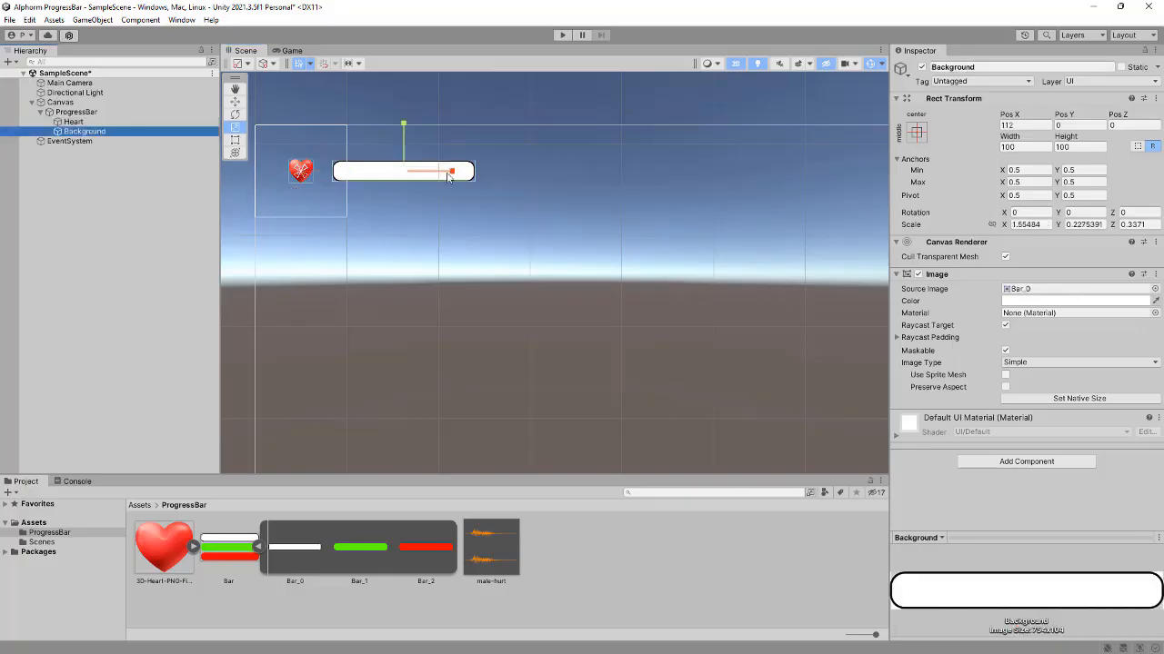
key(w)
drag(452, 172, 437, 174)
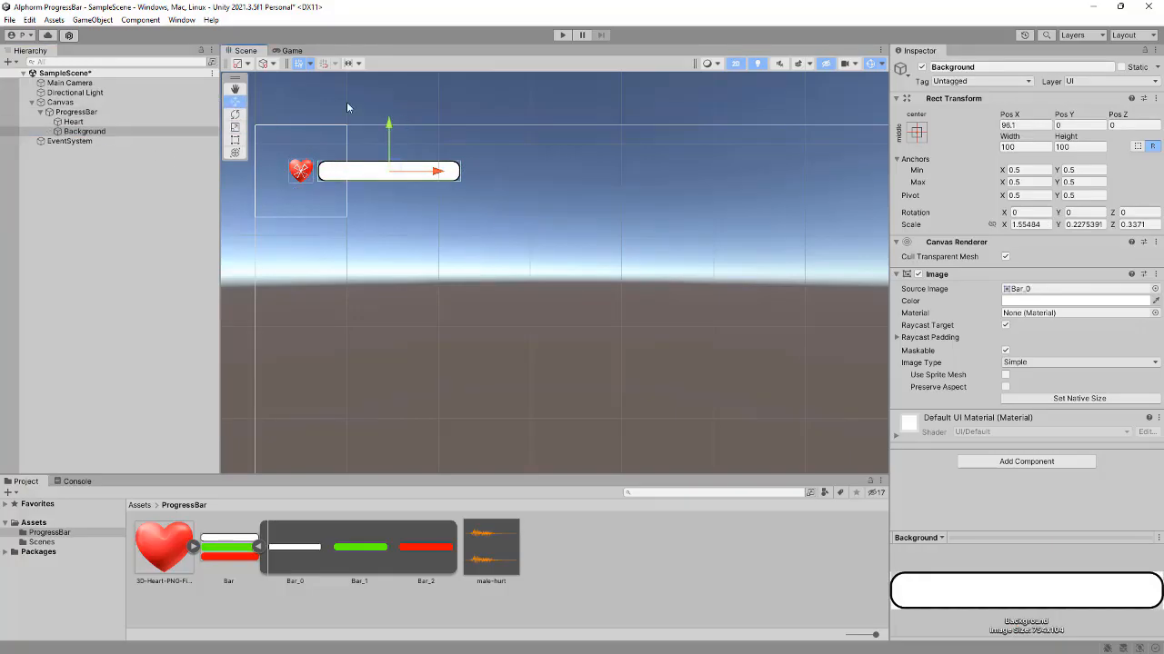
click(291, 51)
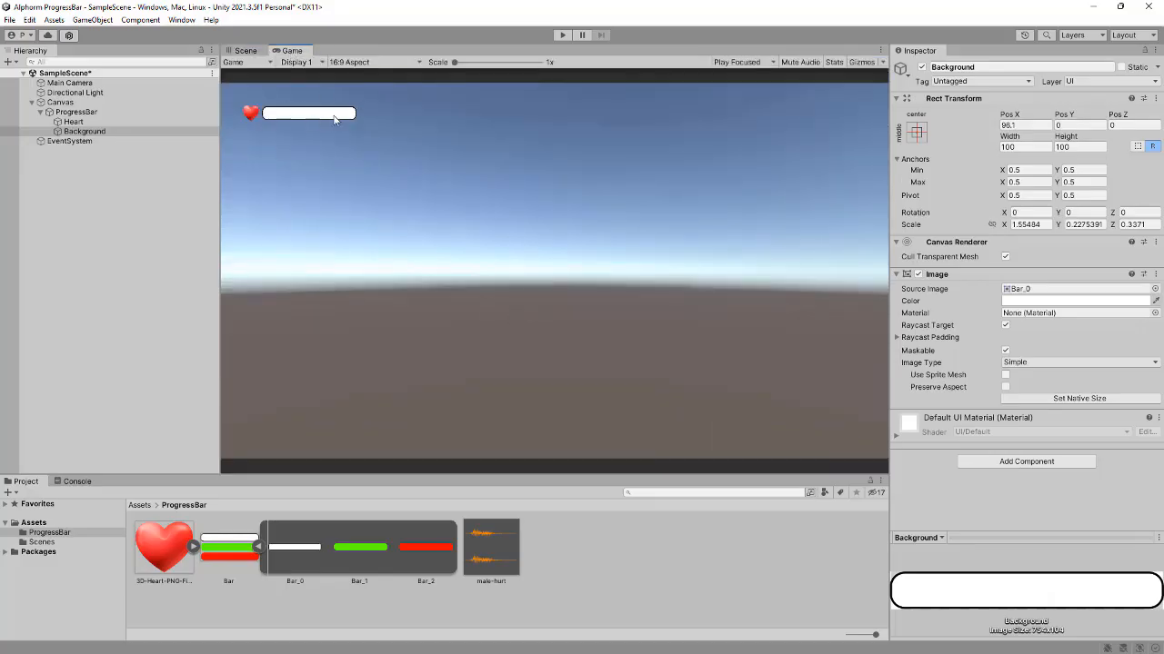
click(245, 51)
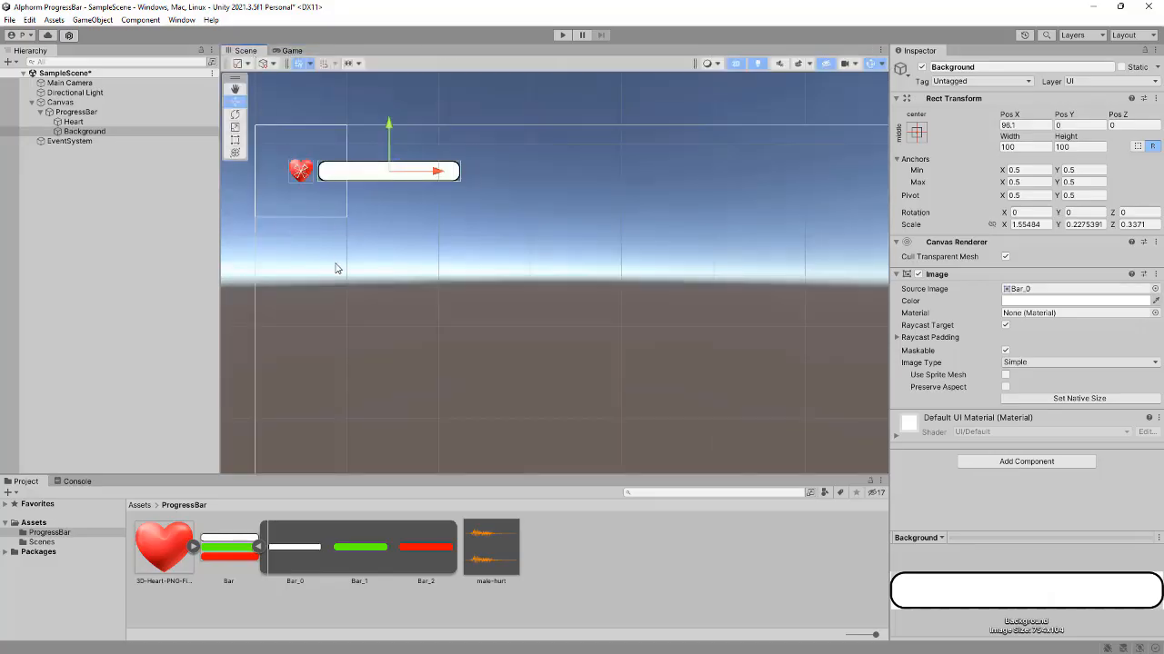
Add a UI Image as a child of Background and assign the green Bar_1 sprite as its source image
right_click(94, 137)
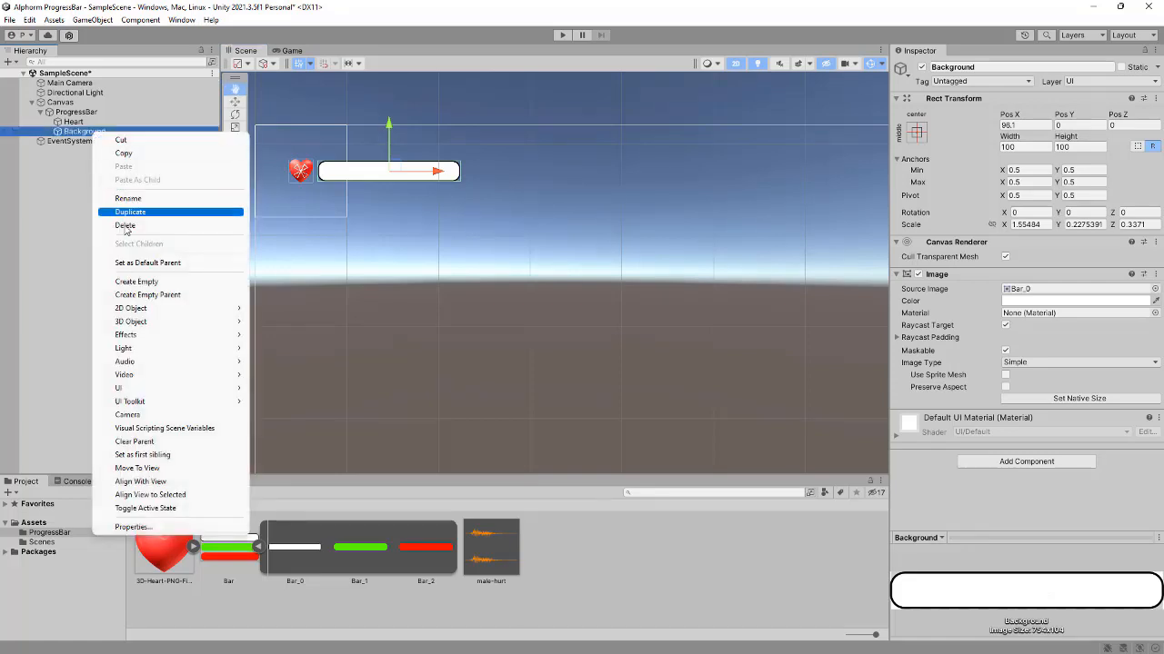
mouse_move(141, 389)
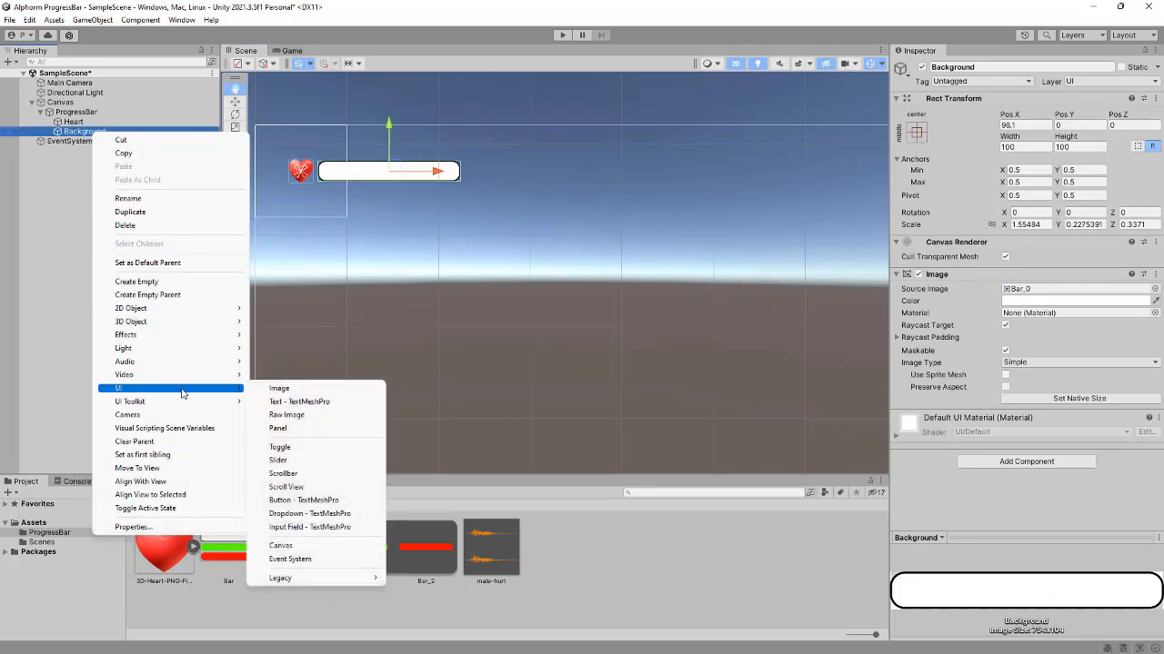
click(273, 391)
drag(336, 550, 1073, 290)
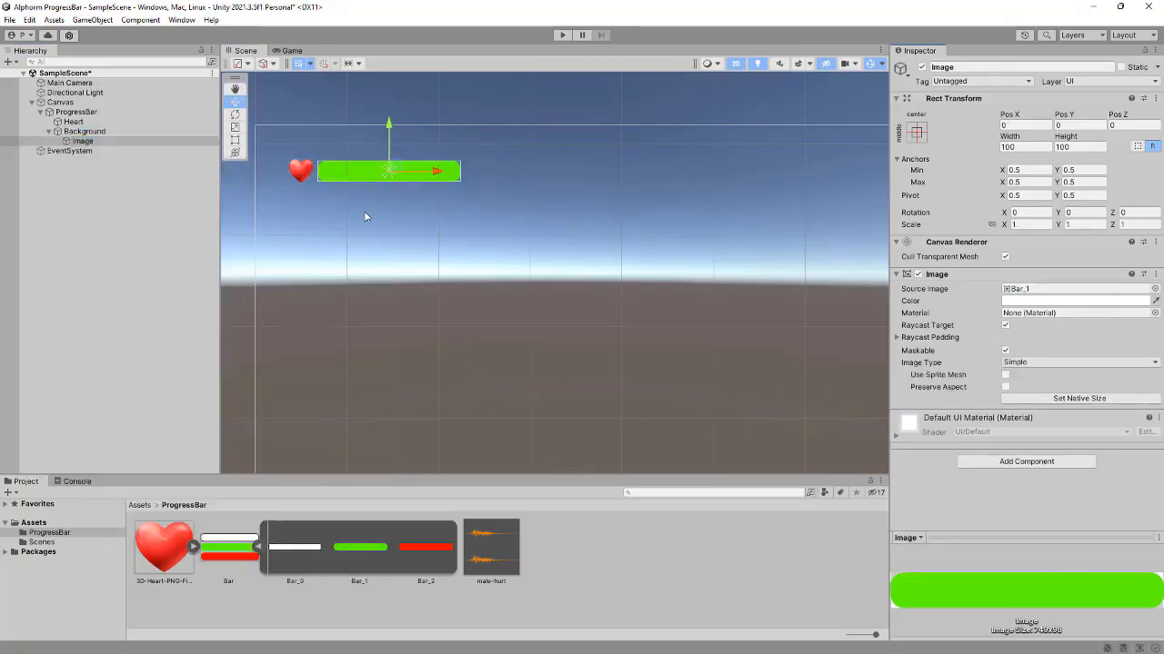
Scale the green image to about 0.99 in X and 0.925 in Y so the Background outline shows around it
scroll(457, 289, up, 8)
middle_drag(400, 207, 515, 337)
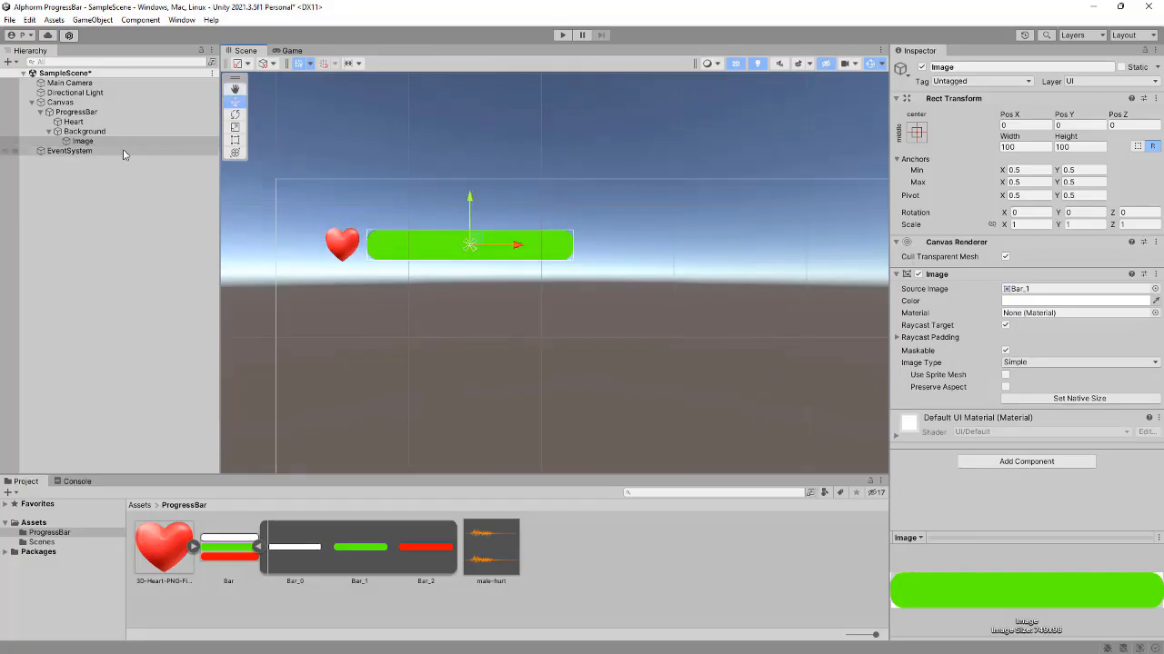
click(235, 127)
scroll(423, 301, up, 4)
drag(491, 162, 491, 165)
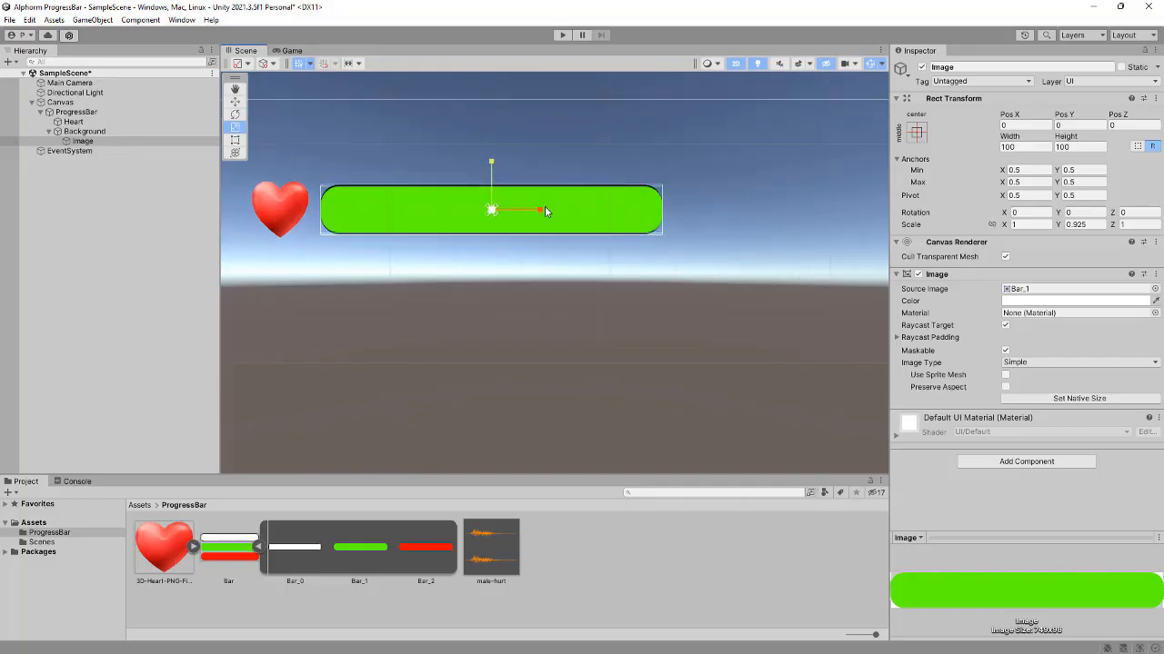
drag(541, 210, 539, 209)
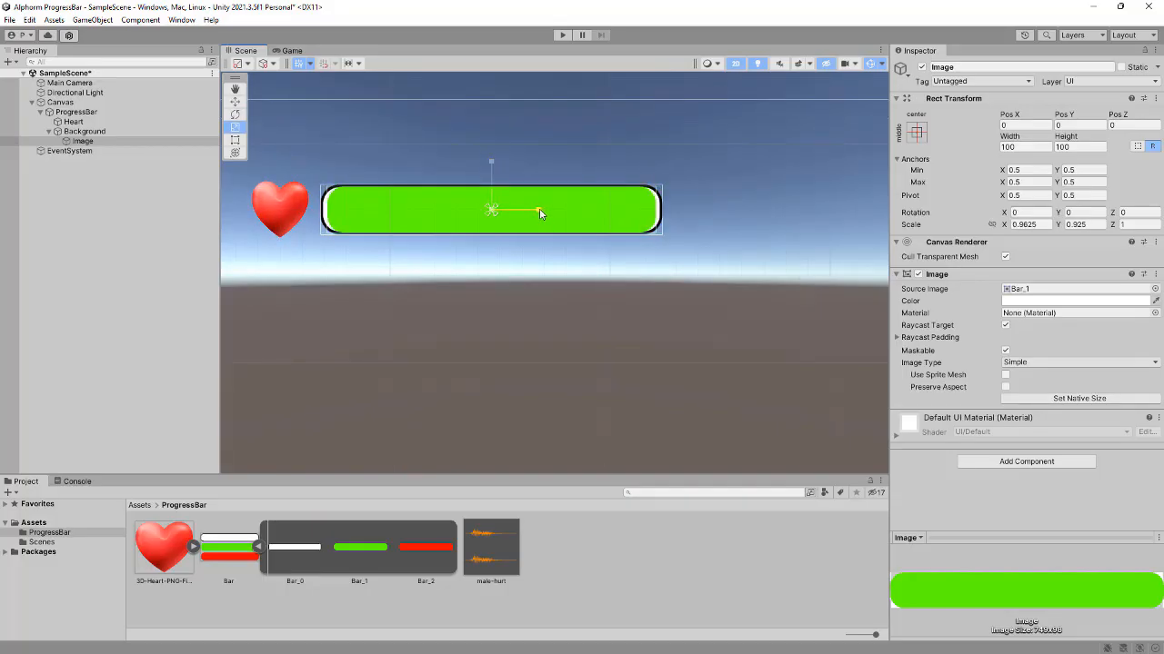
scroll(484, 266, up, 3)
scroll(484, 264, up, 1)
middle_drag(484, 264, 541, 301)
scroll(578, 334, up, 1)
scroll(551, 325, down, 1)
scroll(551, 321, down, 8)
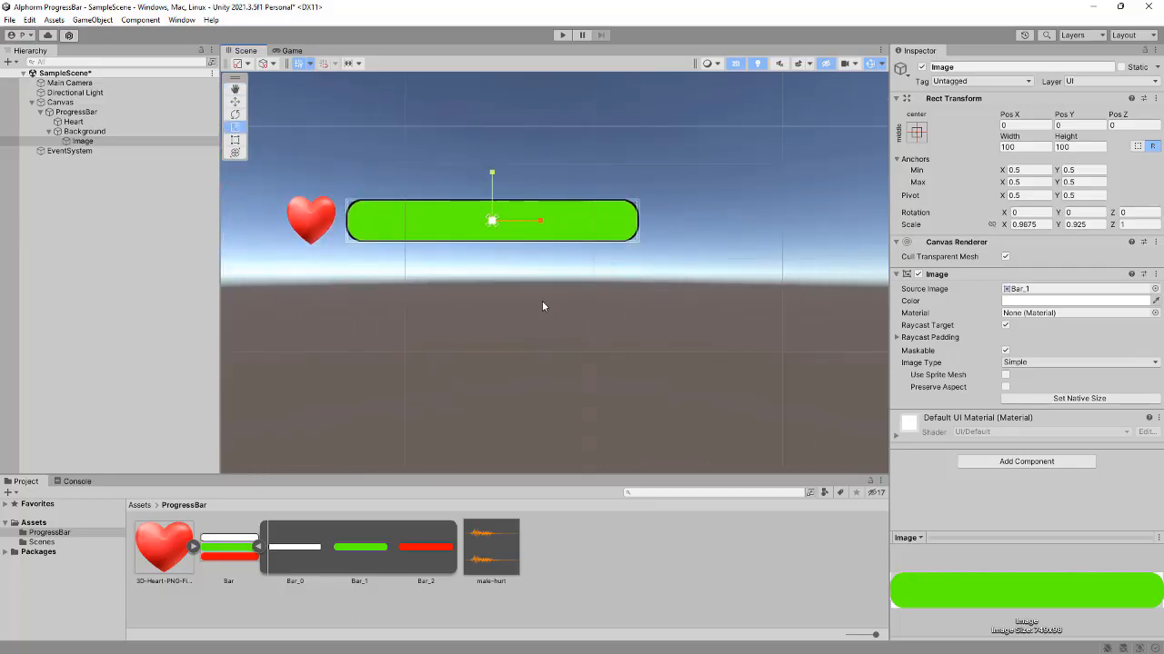
Rename the green image under Background as Progress
click(84, 141)
right_click(83, 140)
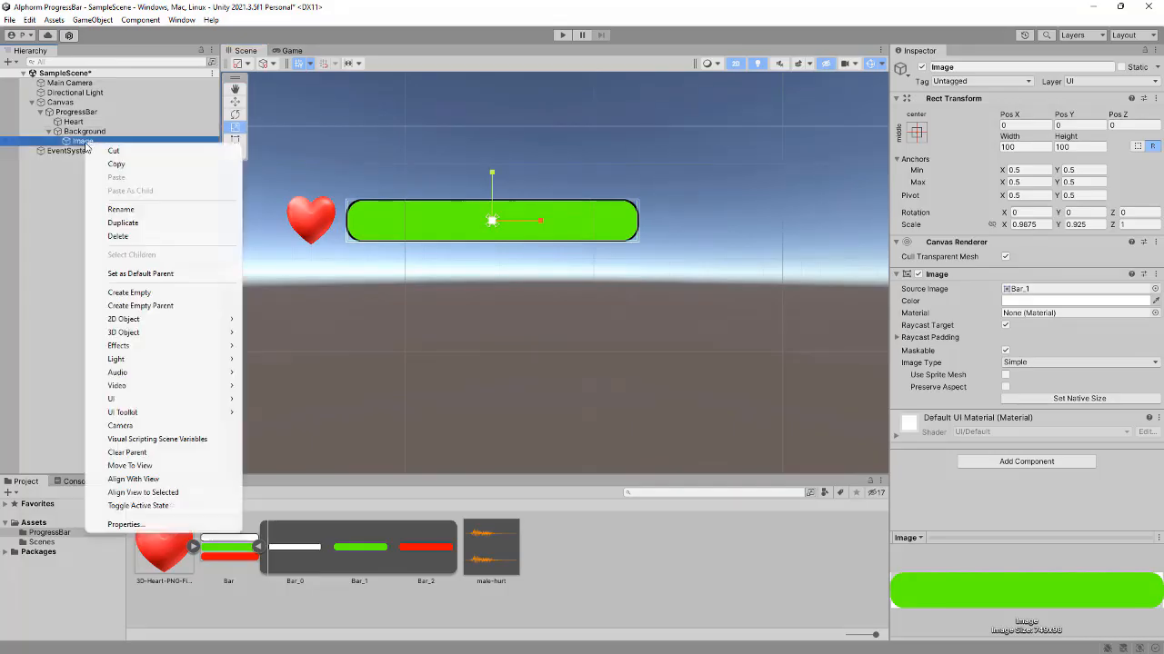
click(144, 211)
text(Progress)
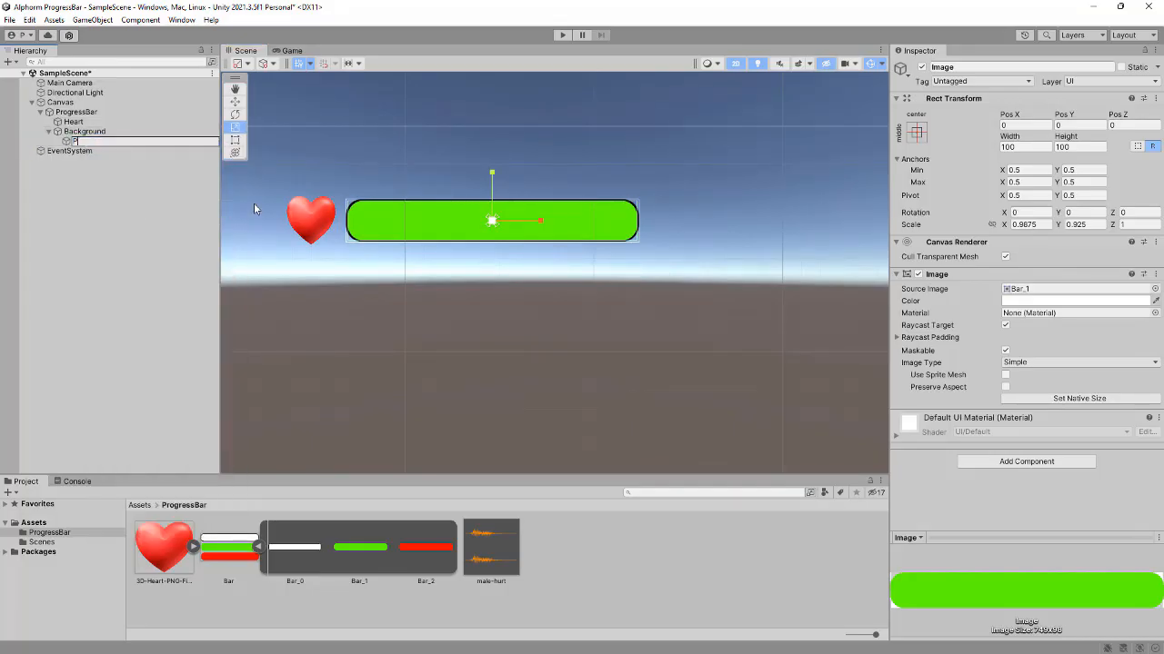
key(Return)
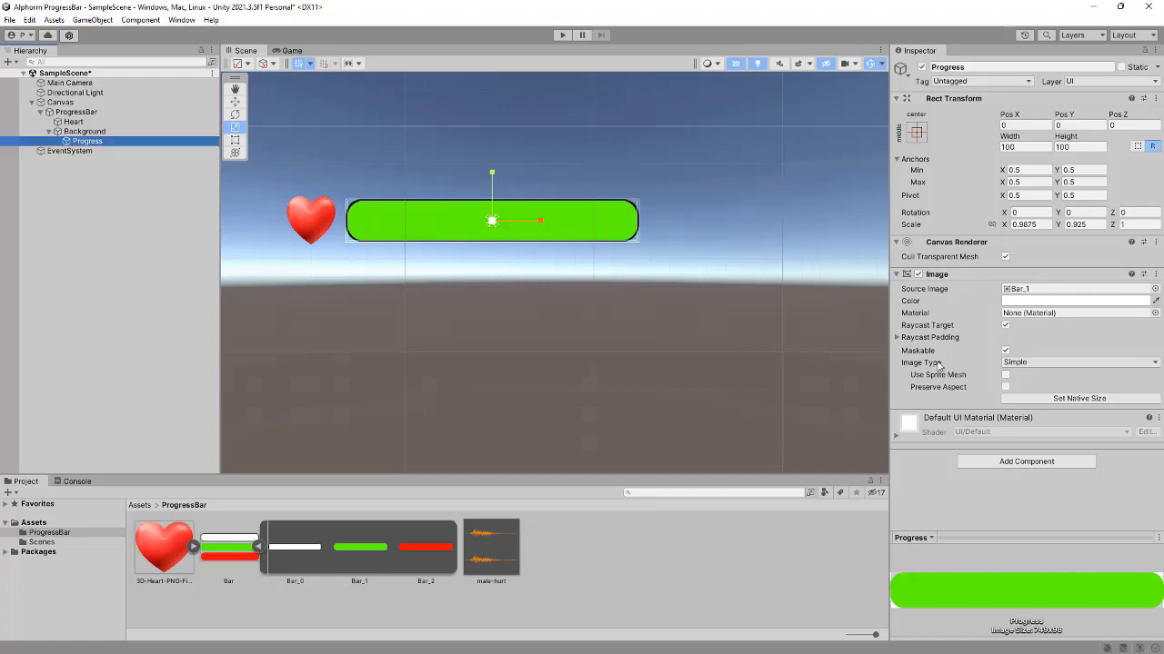
Set Progress to the Filled image type with a Horizontal fill from the left, and lower the fill amount to about 0.45
click(1030, 364)
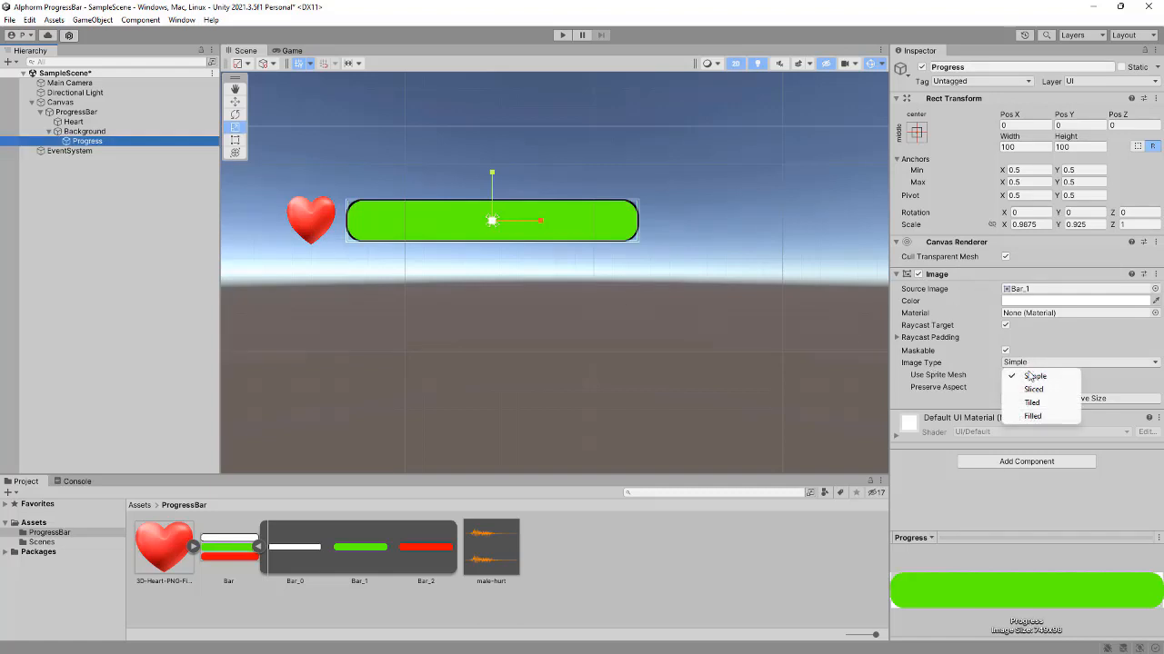
click(1037, 417)
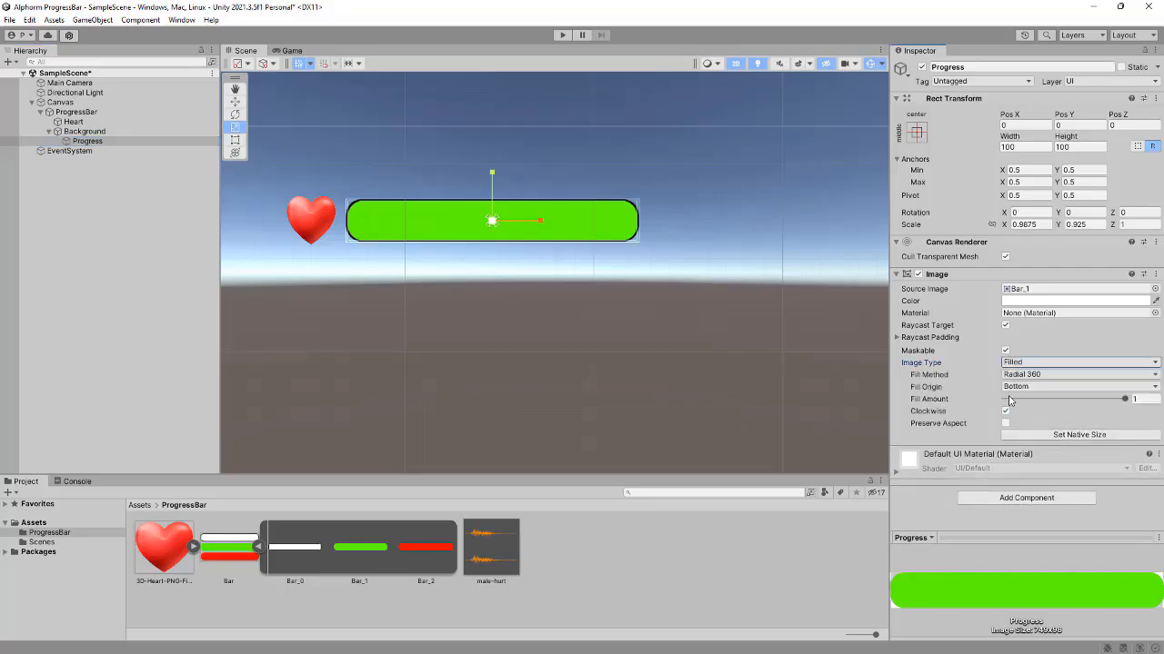
click(1025, 376)
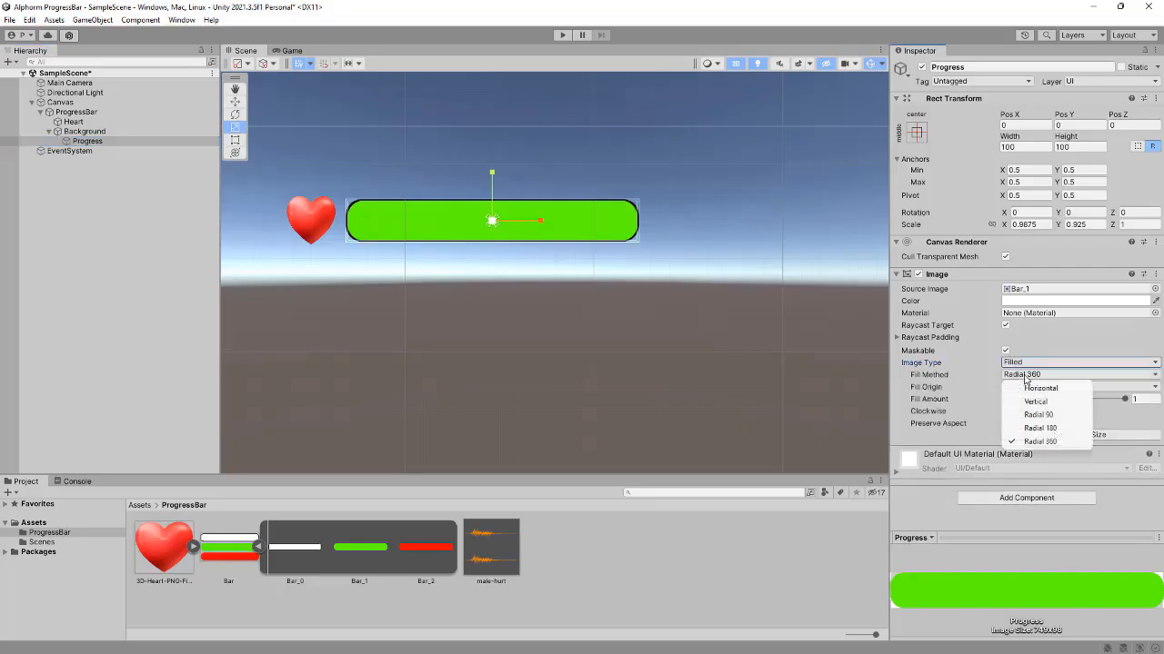
click(1037, 388)
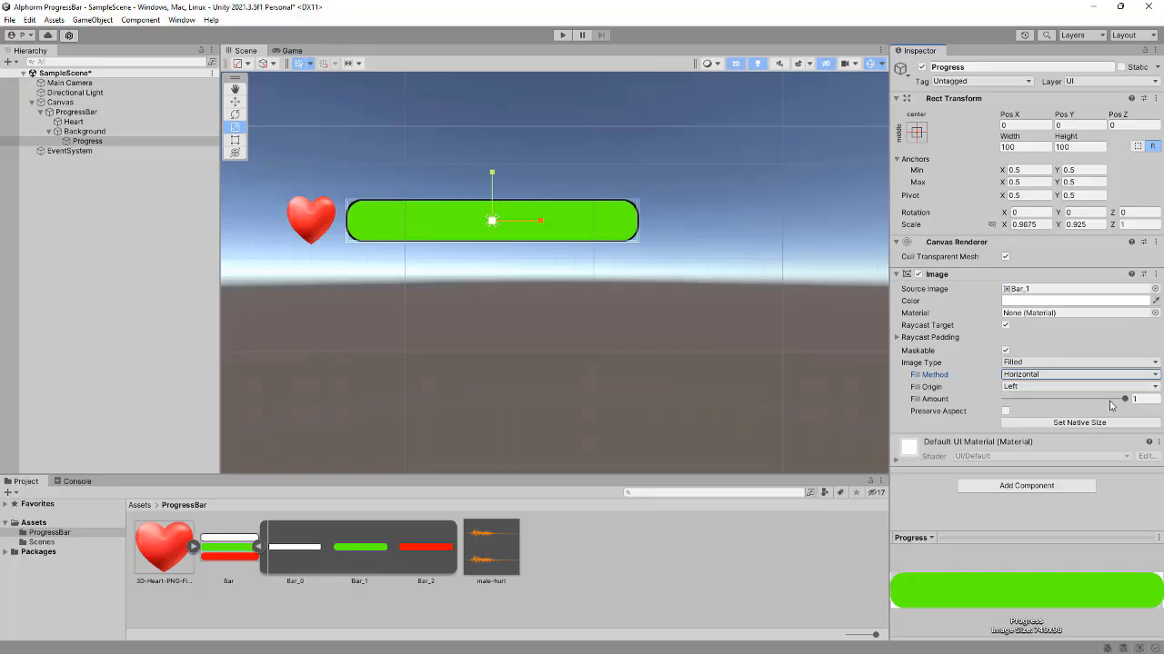
drag(1125, 399, 1060, 411)
Reduce the Y scale of Progress to about 0.87 so it fits inside the Background outline
scroll(522, 287, up, 3)
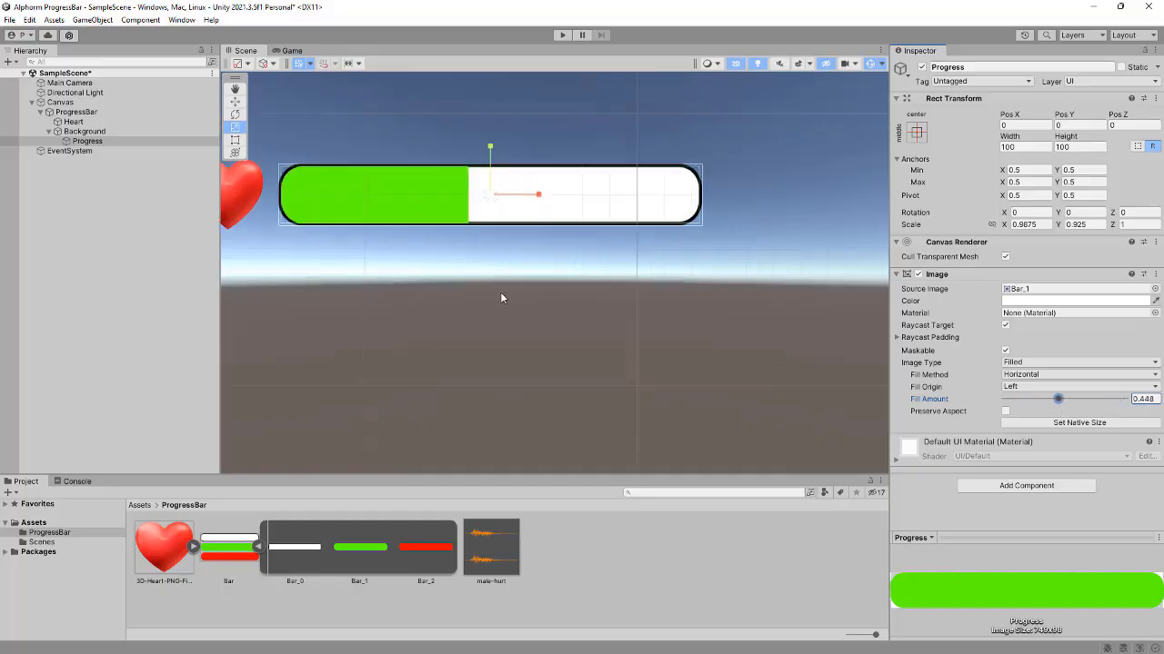
drag(489, 136, 489, 143)
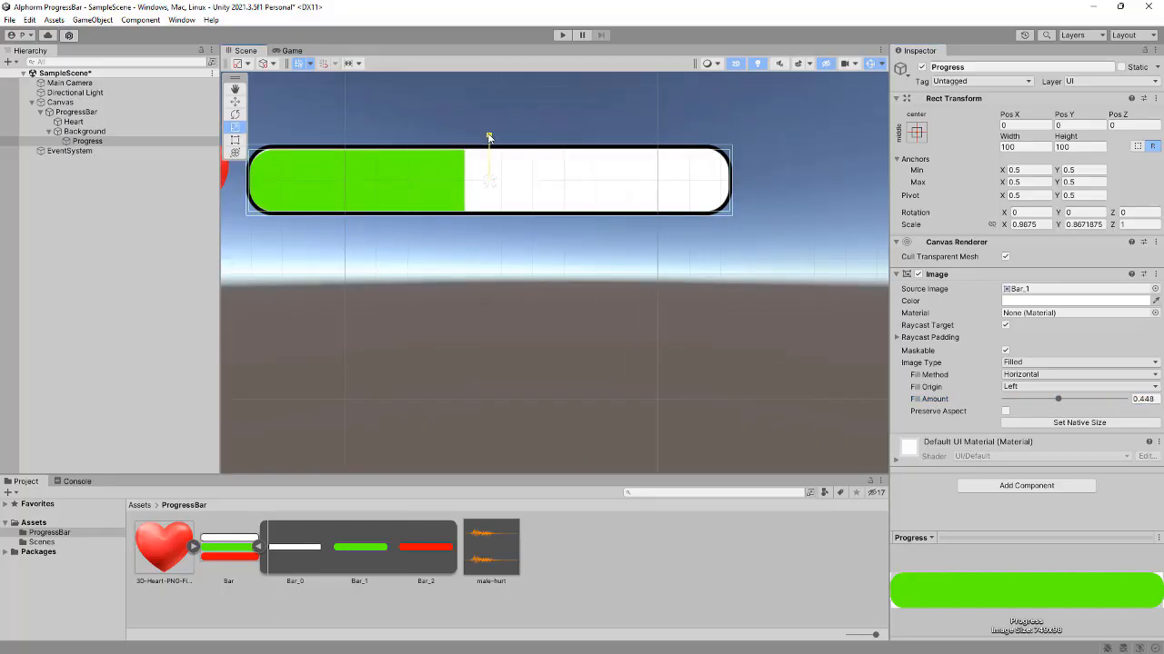
scroll(489, 279, down, 1)
scroll(504, 290, down, 2)
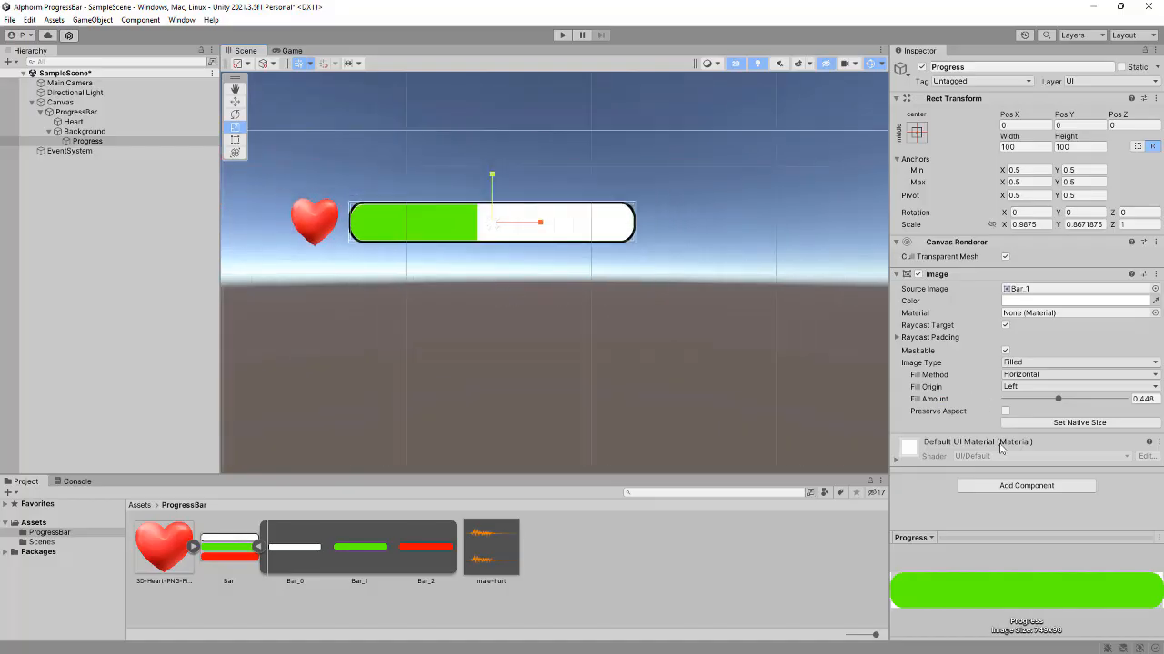
Vary the fill amount of Progress to test the bar, and set it to 1
mouse_move(1062, 403)
mouse_down()
mouse_move(1009, 403)
mouse_move(1137, 403)
mouse_move(1000, 403)
mouse_move(1132, 405)
mouse_move(1003, 403)
mouse_move(1127, 405)
mouse_move(1068, 409)
mouse_up()
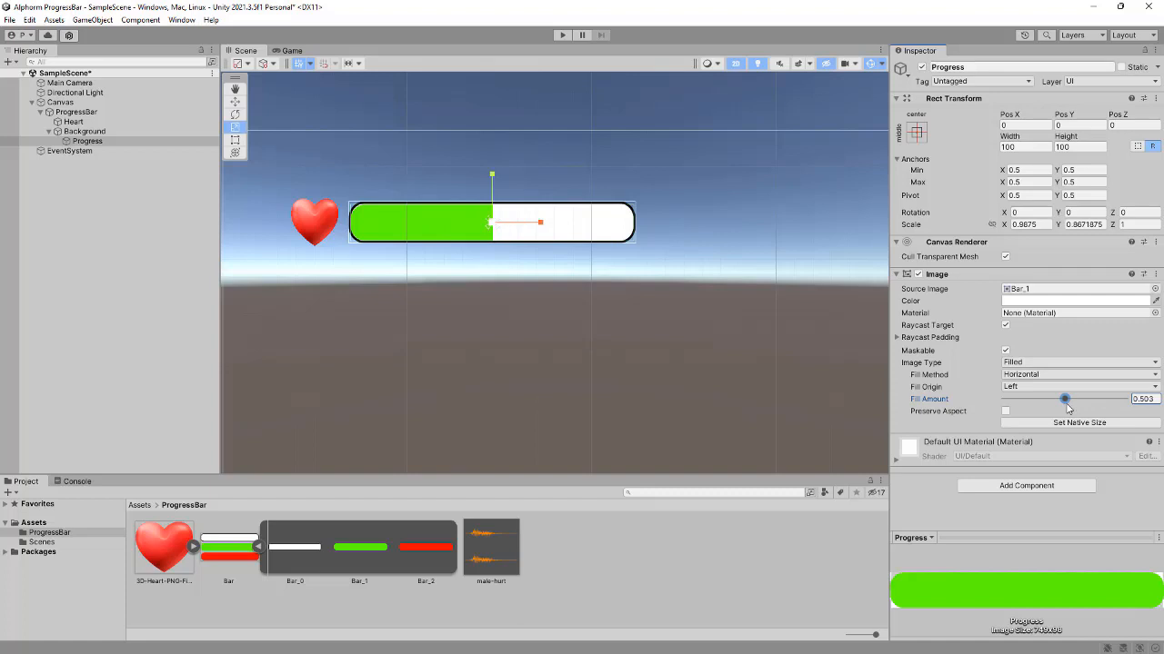
drag(1068, 409, 1136, 405)
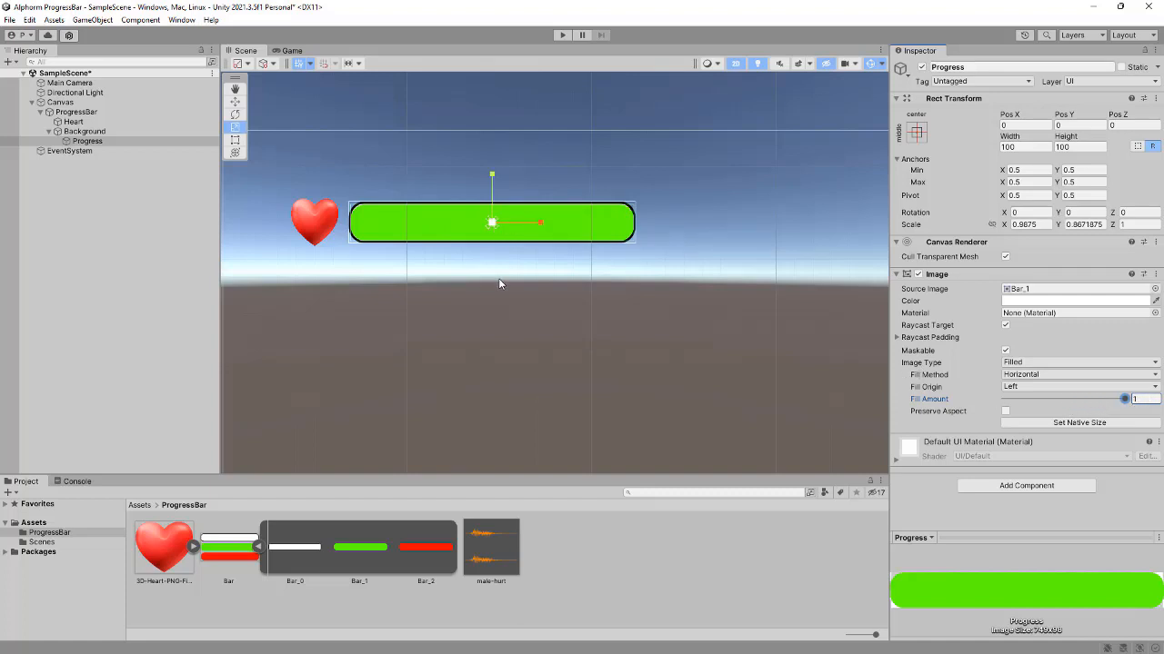
scroll(502, 304, down, 5)
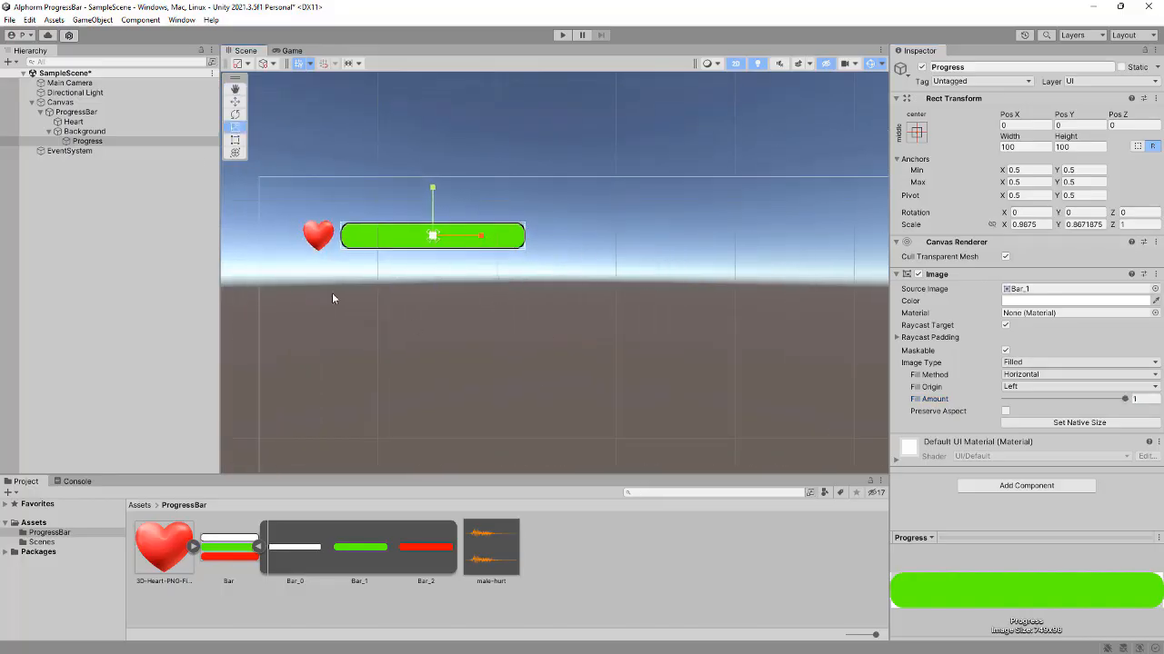
Review the ProgressBar hierarchy, test the Progress fill by lowering its amount, and return the fill amount to 1
click(40, 112)
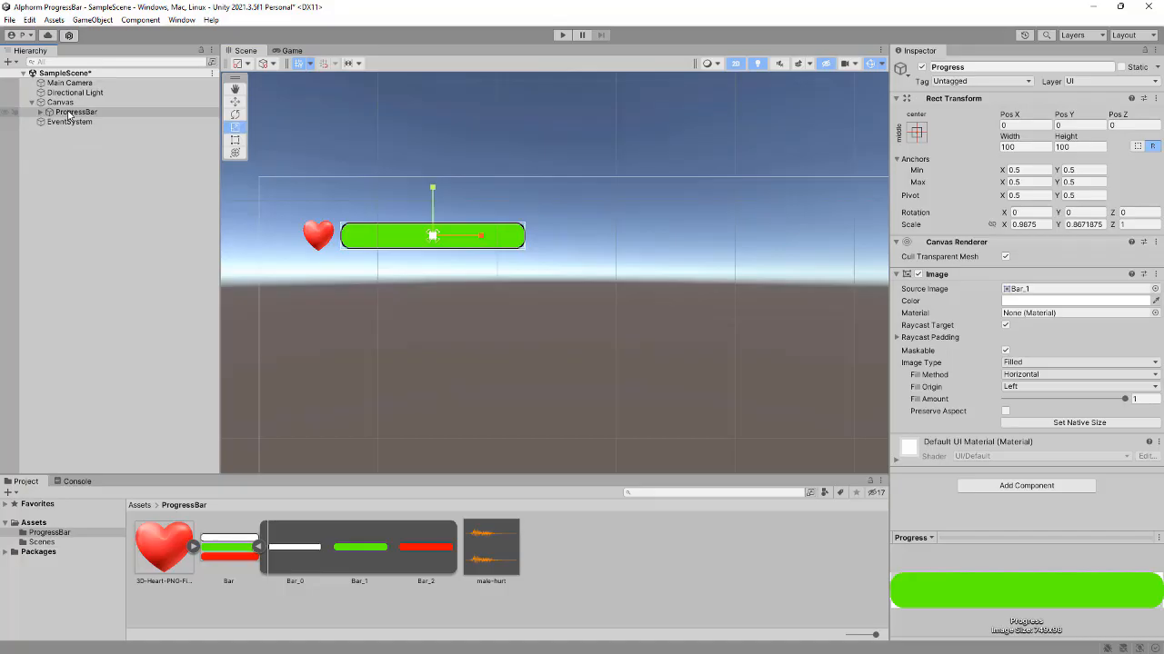
click(40, 111)
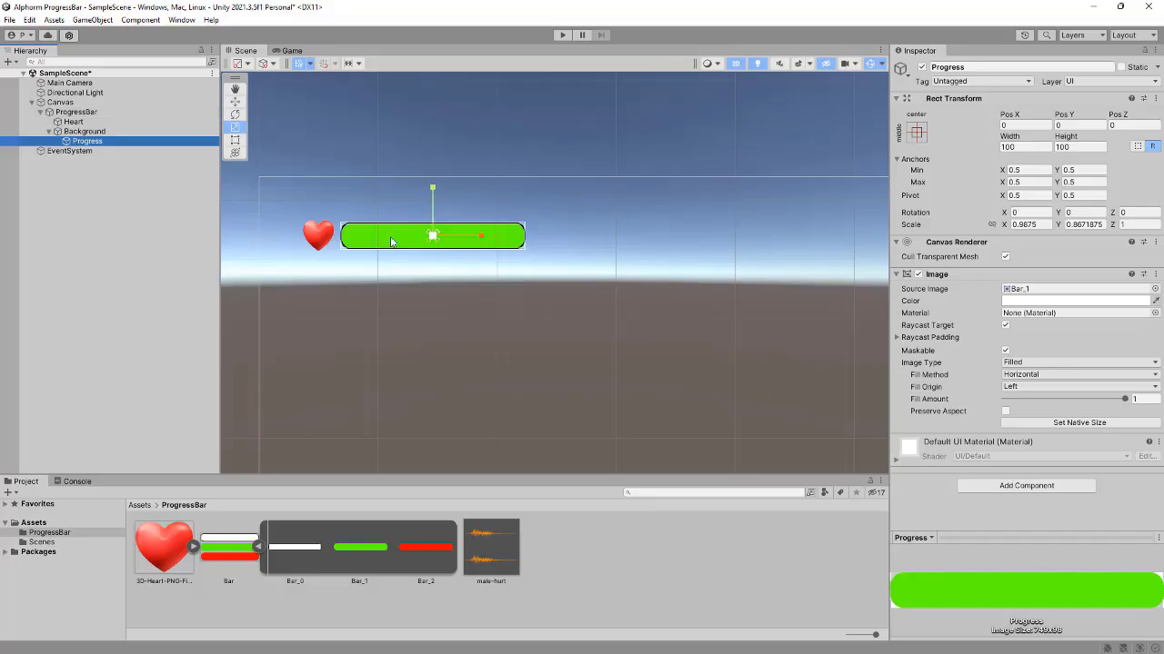
click(1125, 399)
drag(1125, 399, 1052, 399)
text(1)
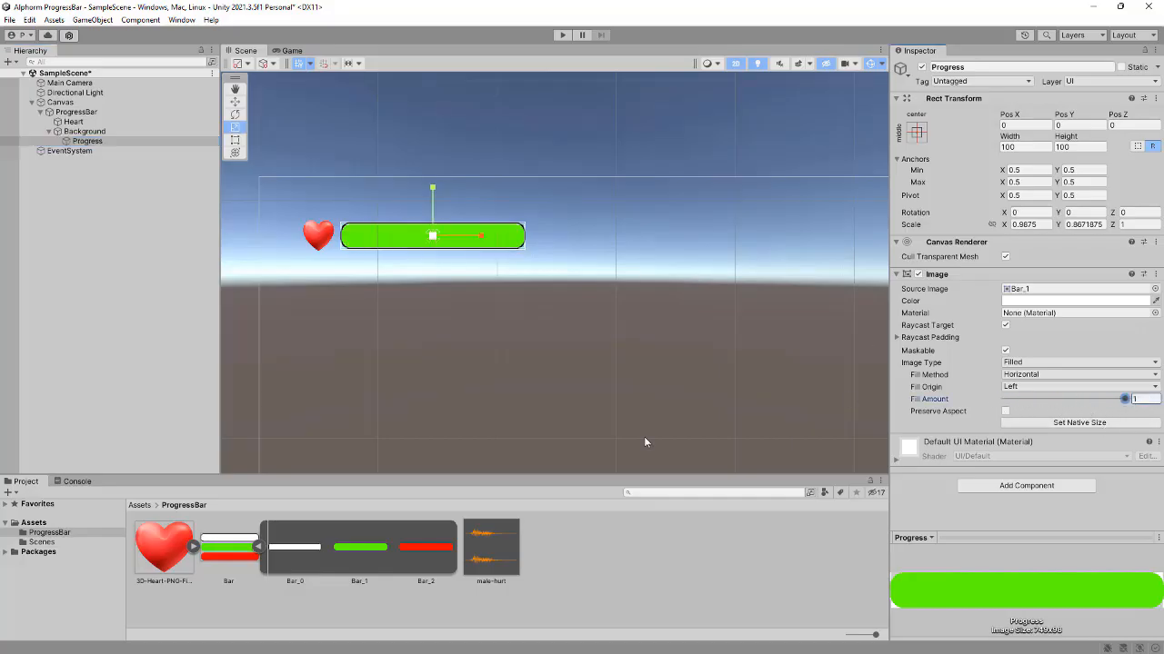